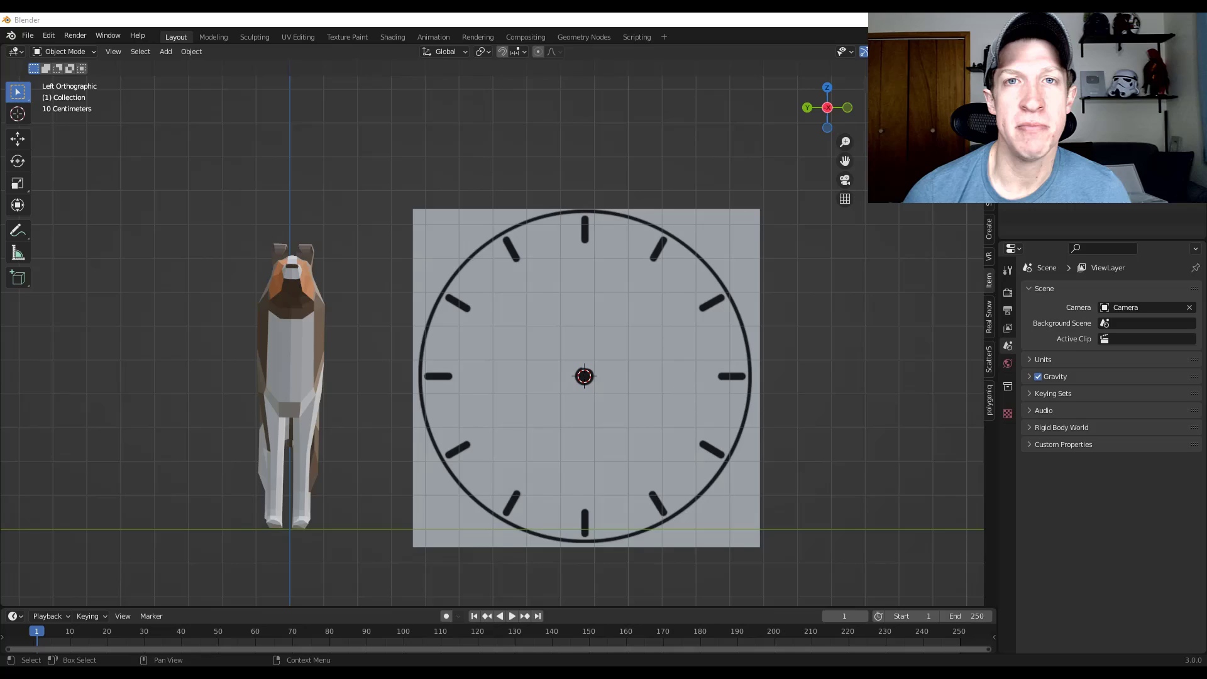
# - Add a plane in the side view, rotate it 90° about Y, and scale it to 0.024
pyautogui.scroll(1, 607, 474)
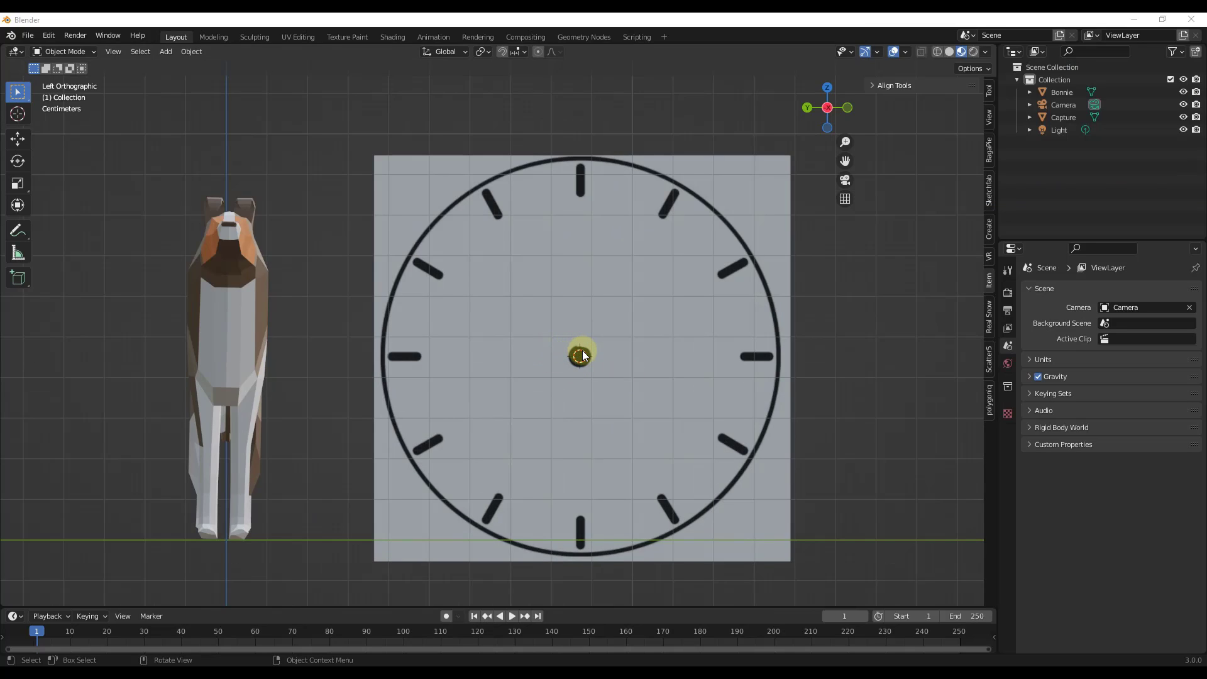
pyautogui.moveTo(681, 360); pyautogui.dragTo(742, 342, button='middle')
pyautogui.click(815, 108)
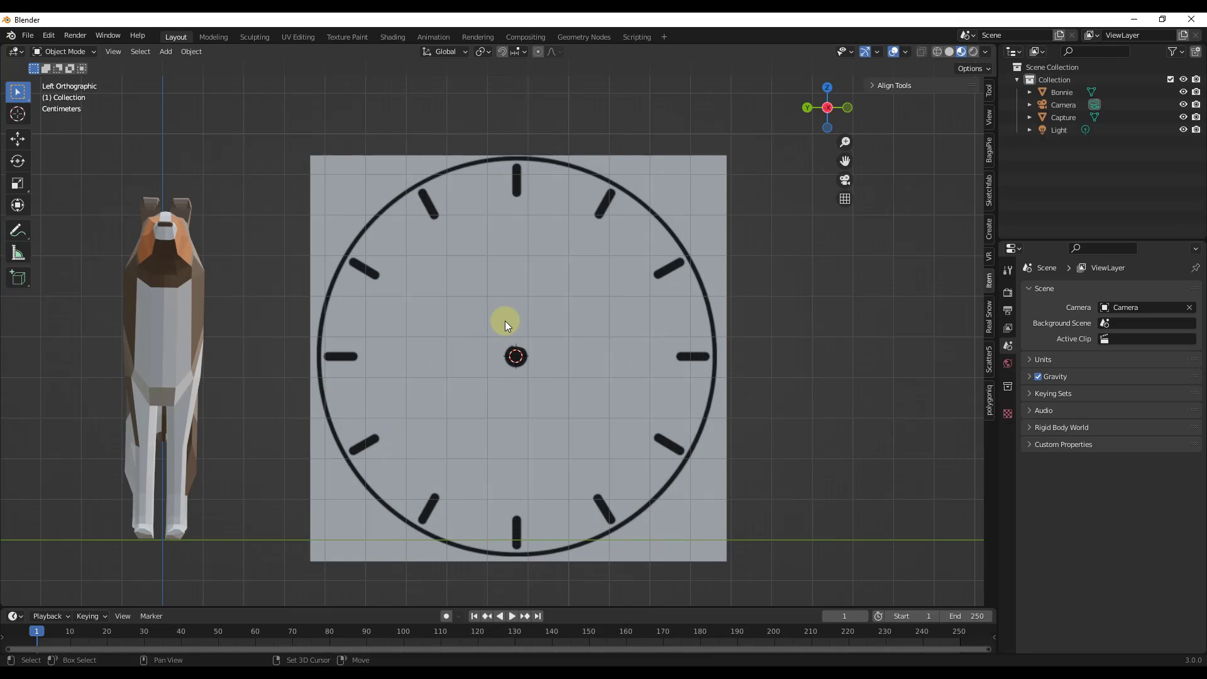
pyautogui.hotkey('shift', 'a')
pyautogui.click(548, 321)
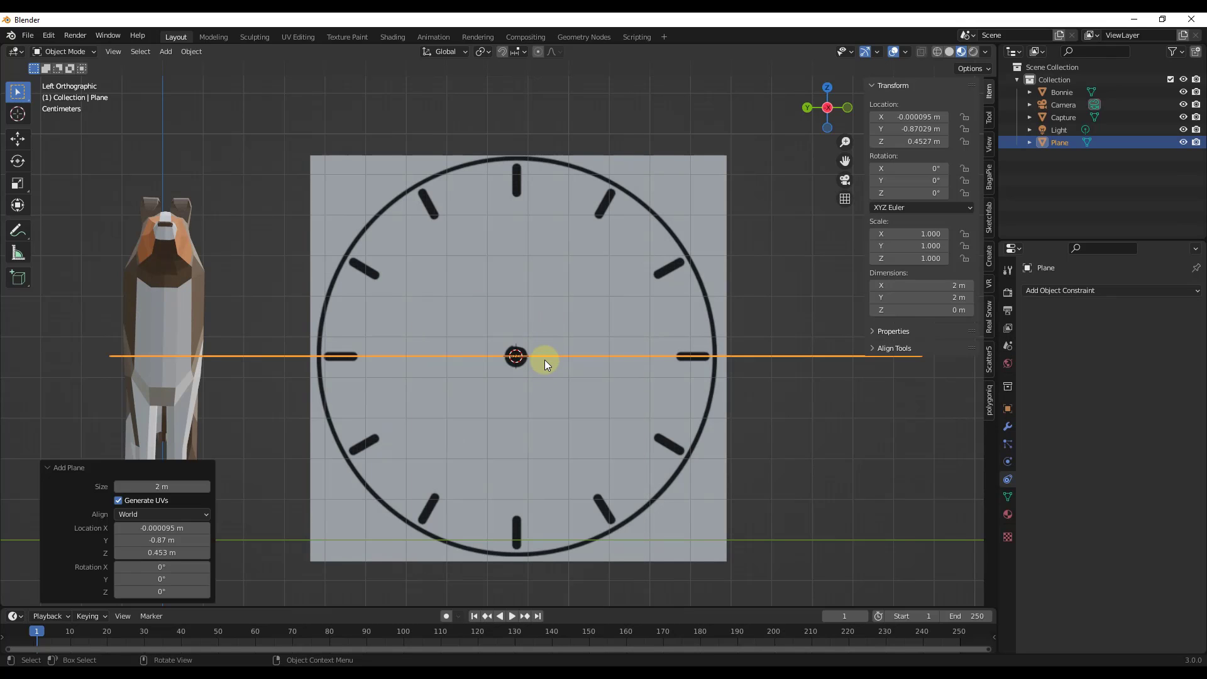
pyautogui.press('r')
pyautogui.write('y')
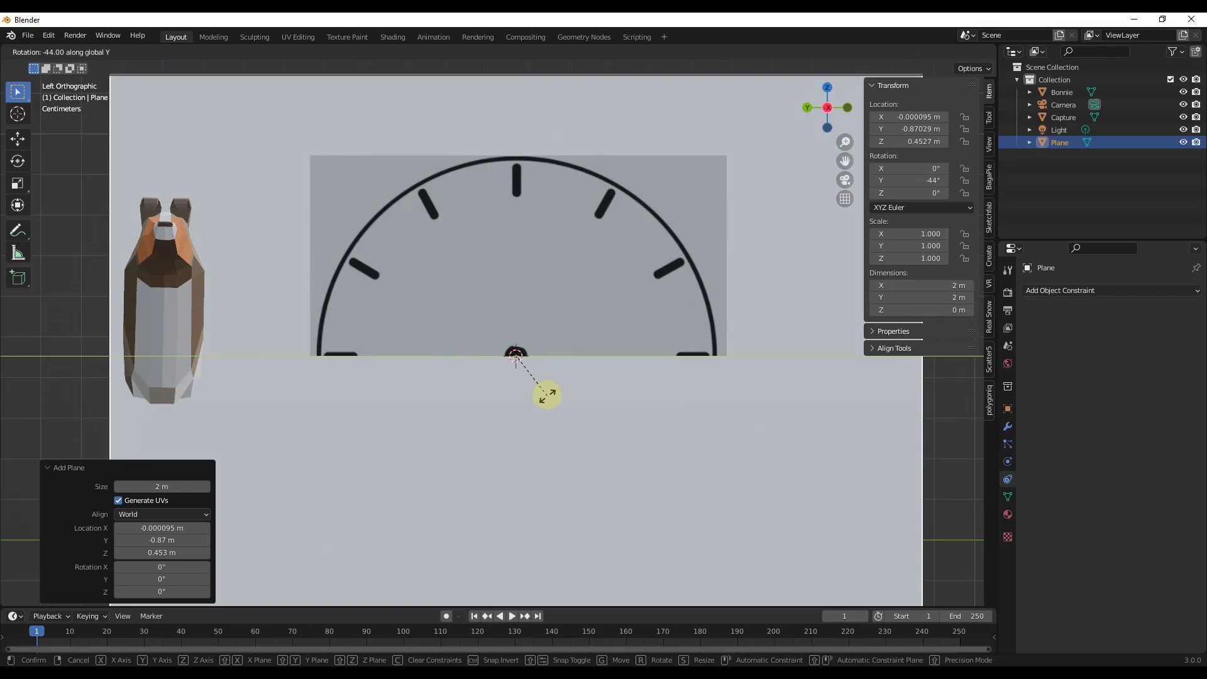
pyautogui.write('90')
pyautogui.press('Return')
pyautogui.press('s')
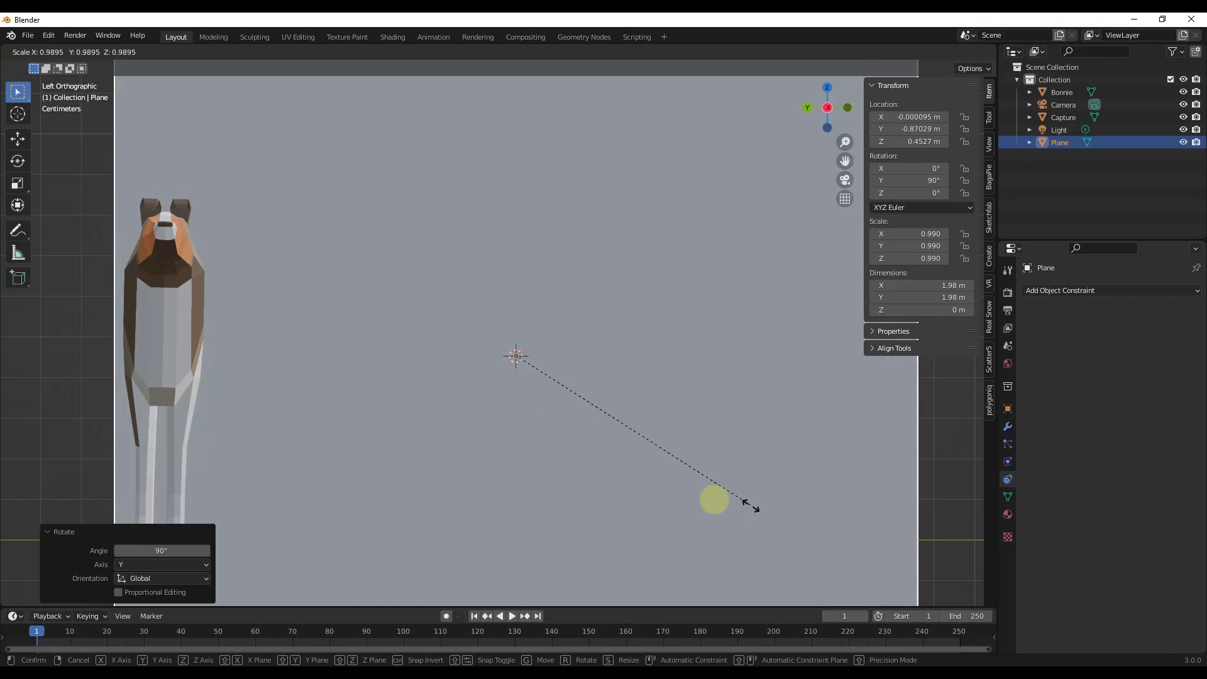
pyautogui.click(517, 357)
# - Raise the plane along Z and stretch its ends into a long hand toward 12
pyautogui.press('g')
pyautogui.press('z')
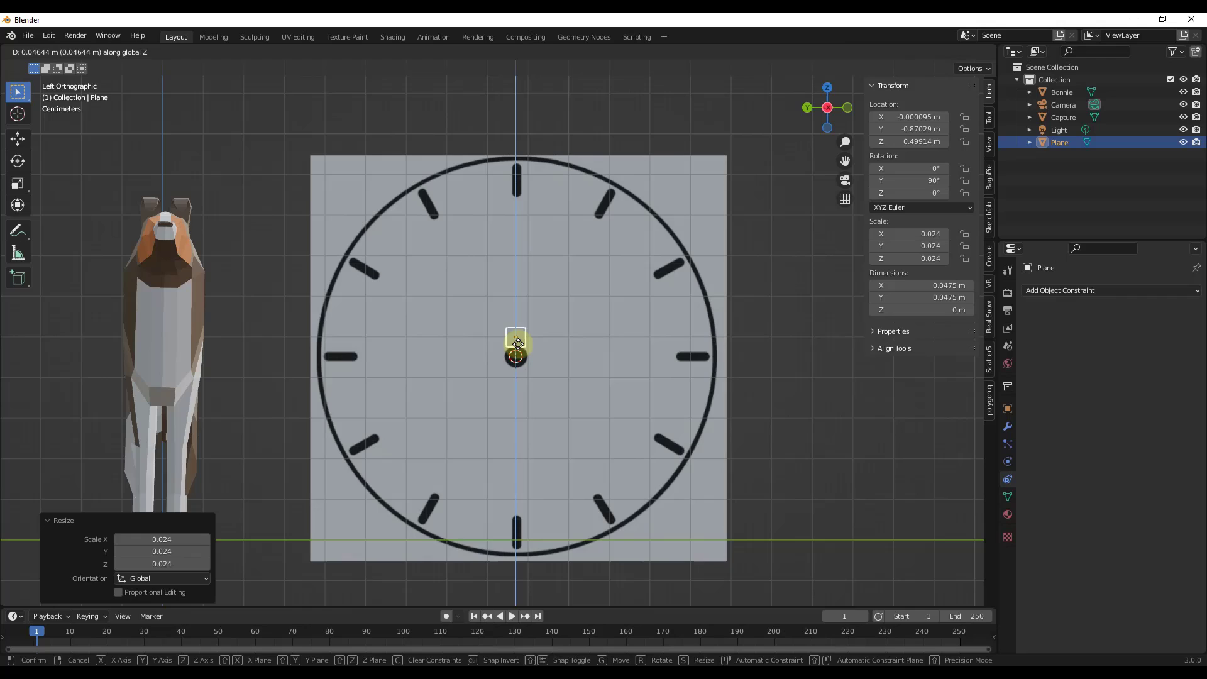
pyautogui.click(512, 277)
pyautogui.press('Tab')
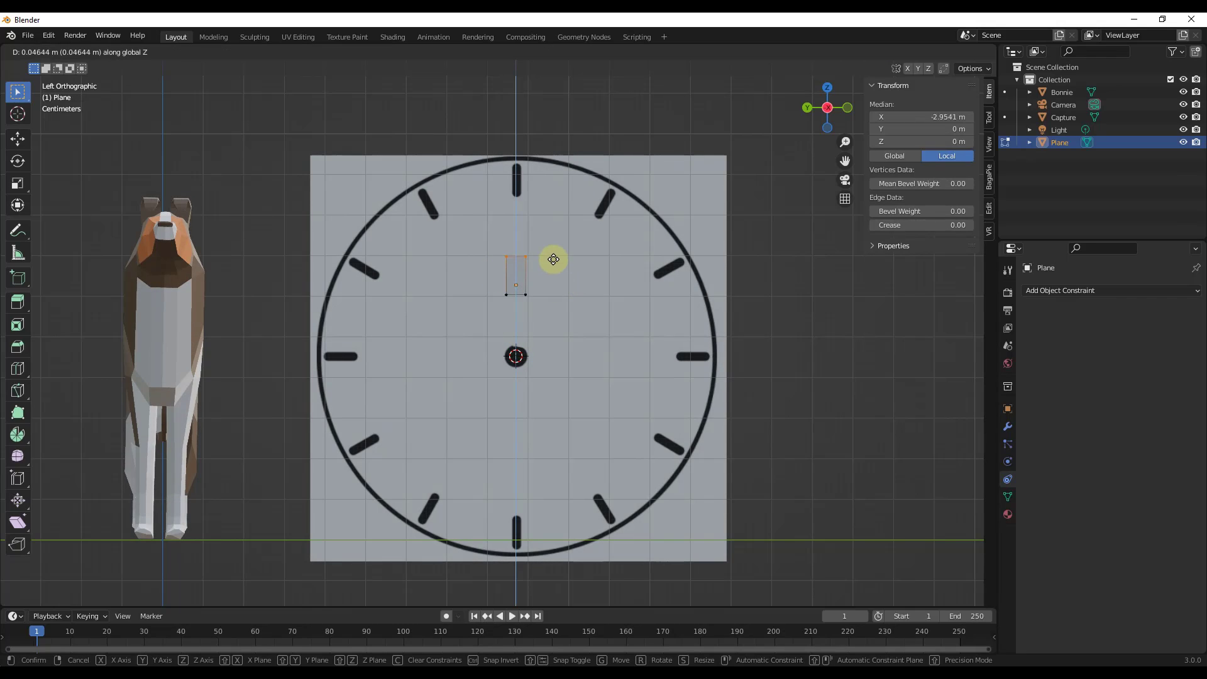
pyautogui.click(551, 221)
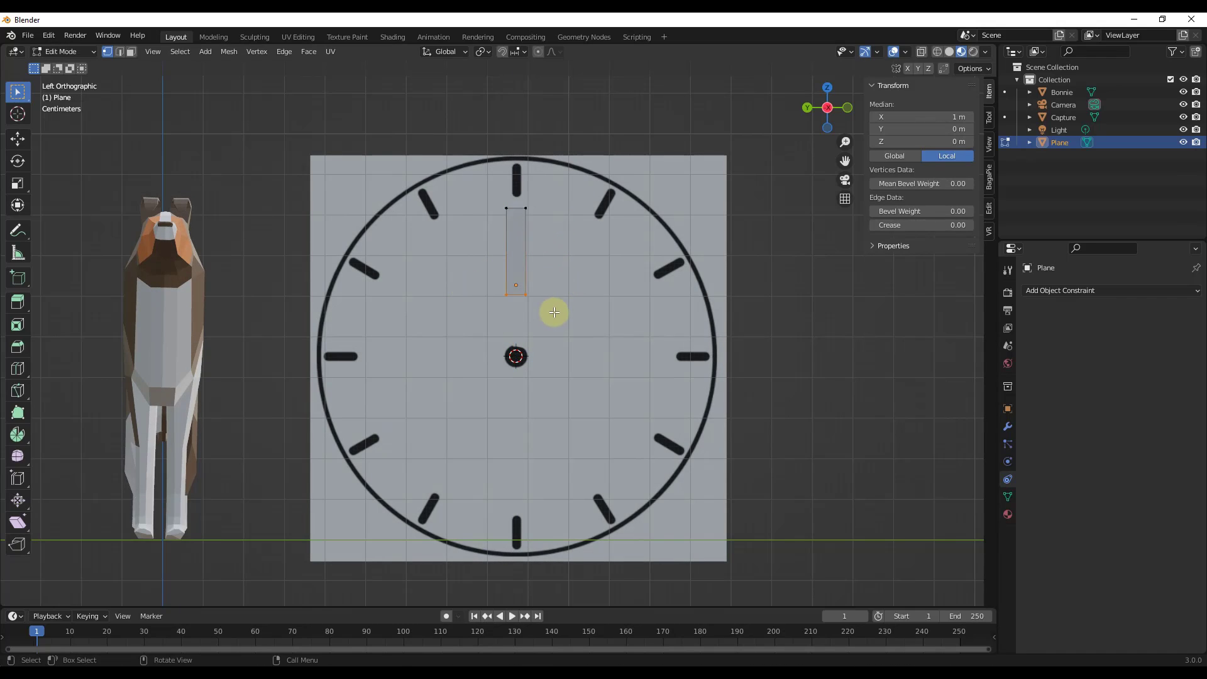
pyautogui.press('g')
pyautogui.press('z')
pyautogui.click(559, 345)
# - Bevel the hand's corner vertices to 0.37 m to clip its ends
pyautogui.scroll(1, 516, 289)
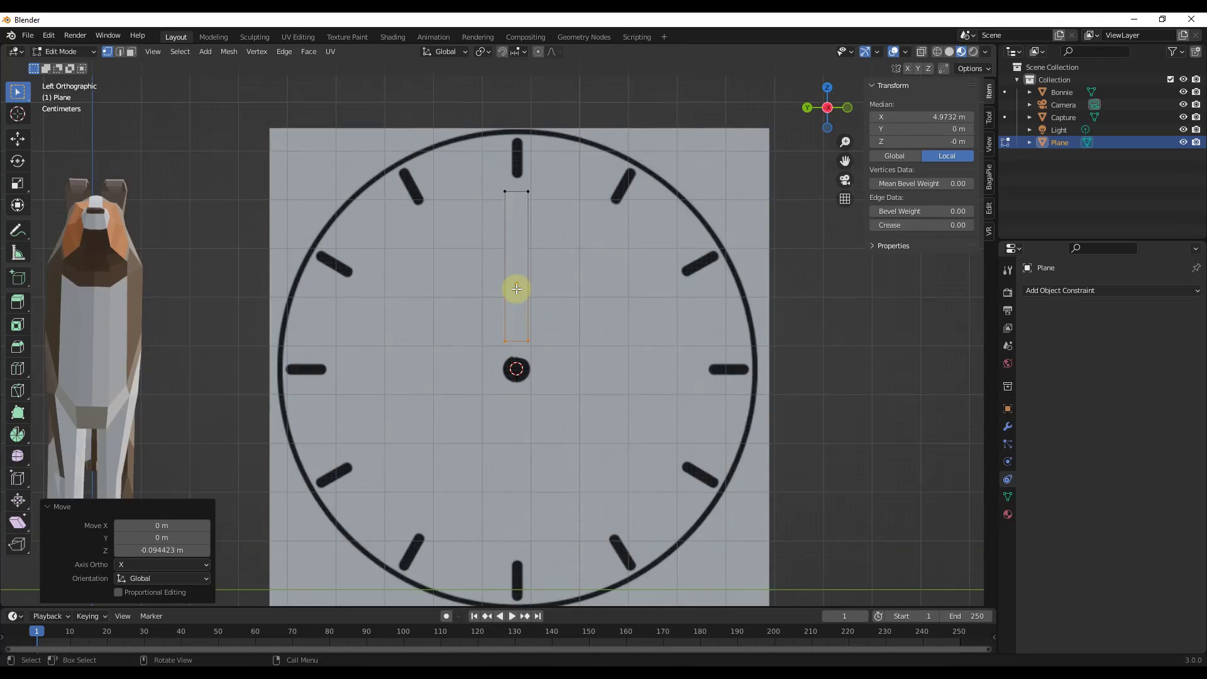
pyautogui.scroll(1, 516, 288)
pyautogui.moveTo(462, 143); pyautogui.dragTo(569, 369)
pyautogui.hotkey('ctrl', 'b')
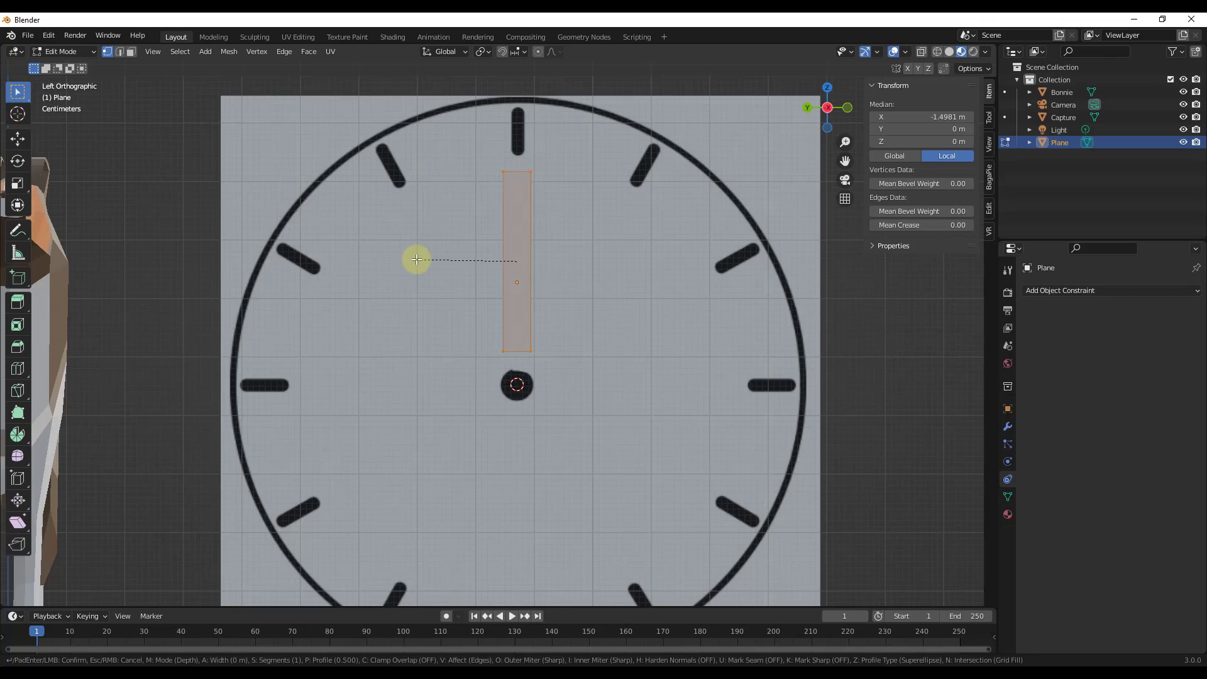
pyautogui.click(416, 260)
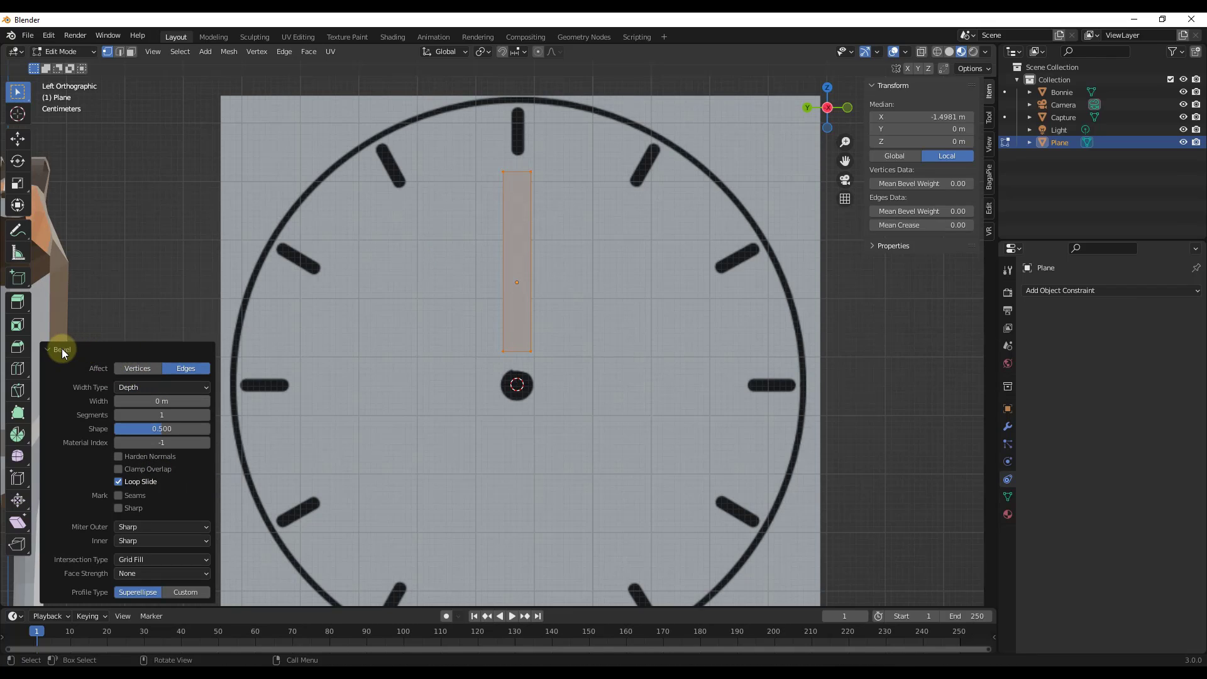
pyautogui.click(142, 369)
pyautogui.moveTo(153, 400); pyautogui.dragTo(186, 400)
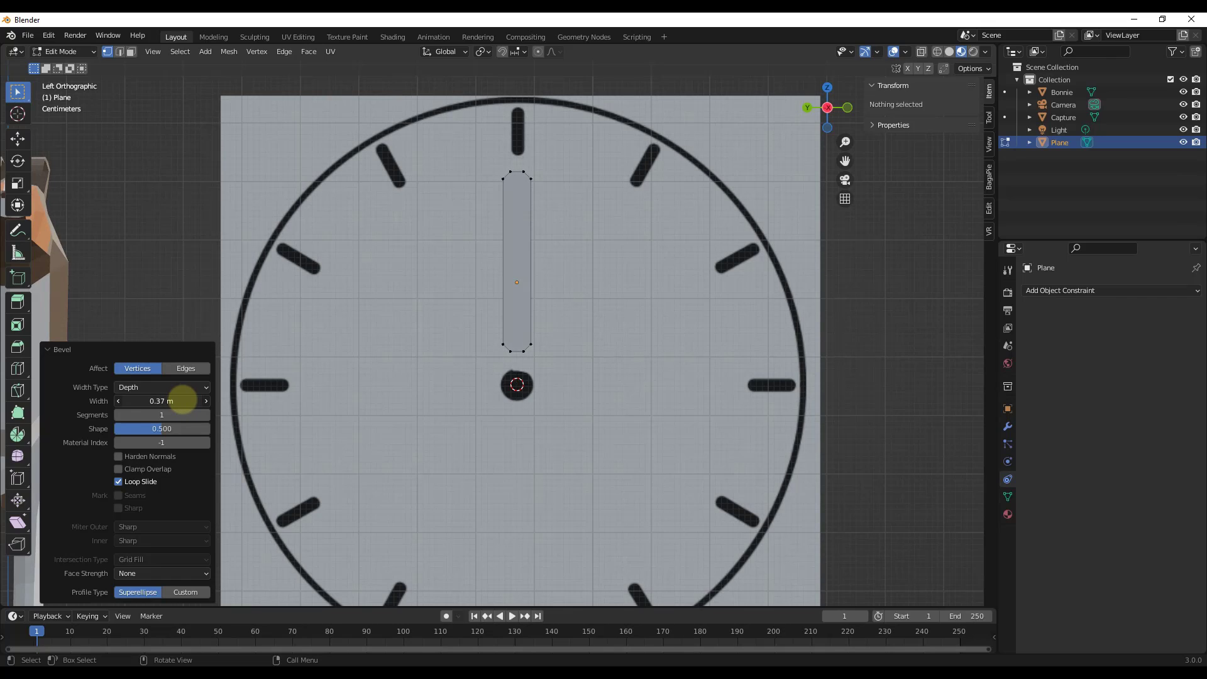
# - Lower the hand's bottom-end vertices slightly along Z
pyautogui.moveTo(481, 322); pyautogui.dragTo(556, 362)
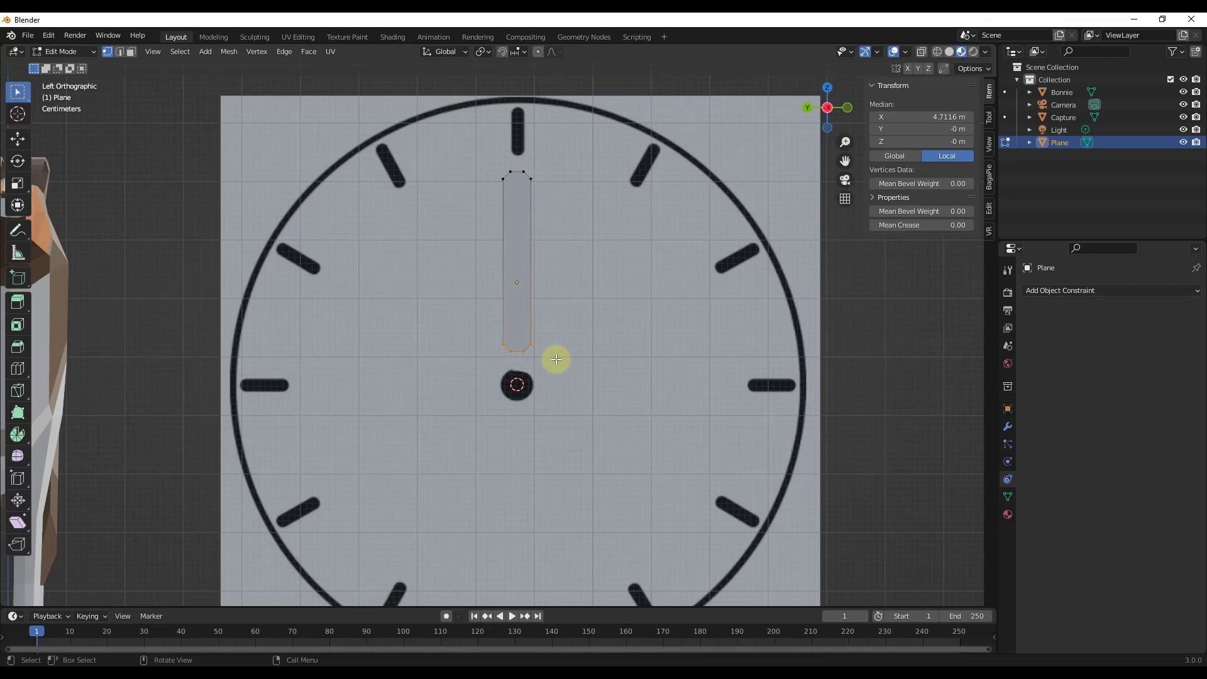
pyautogui.press('g')
pyautogui.press('z')
pyautogui.click(553, 371)
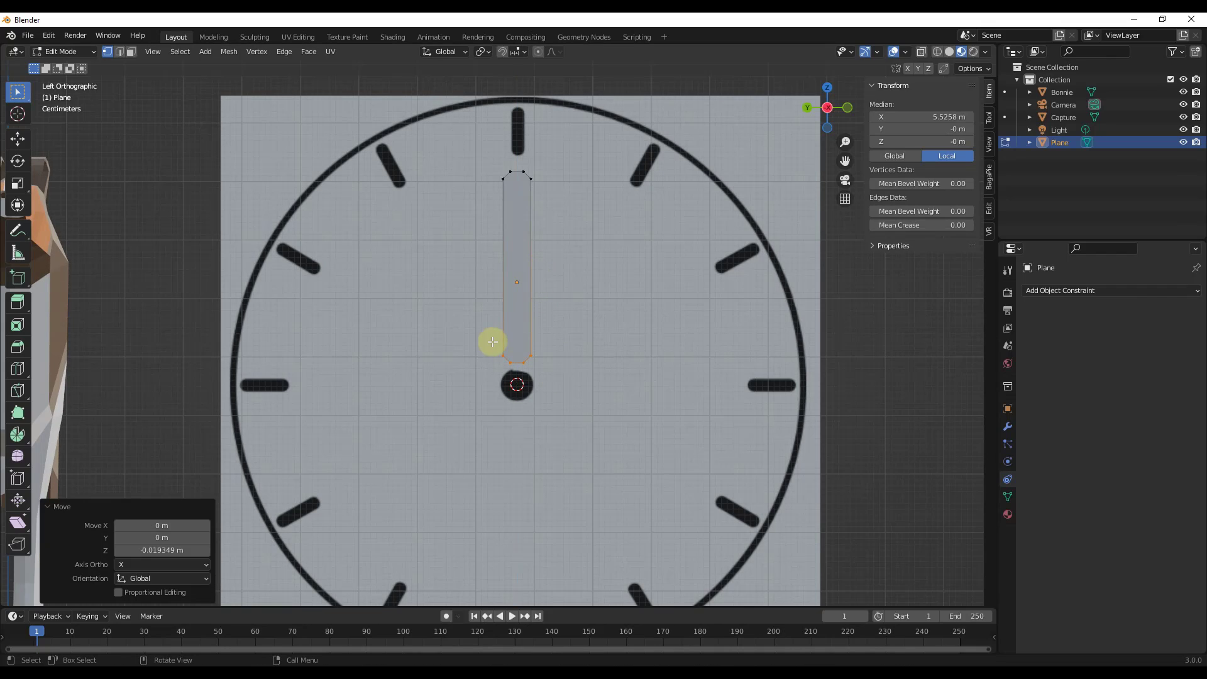
# - Extrude the whole hand face 0.0129 m for thickness
pyautogui.press('a')
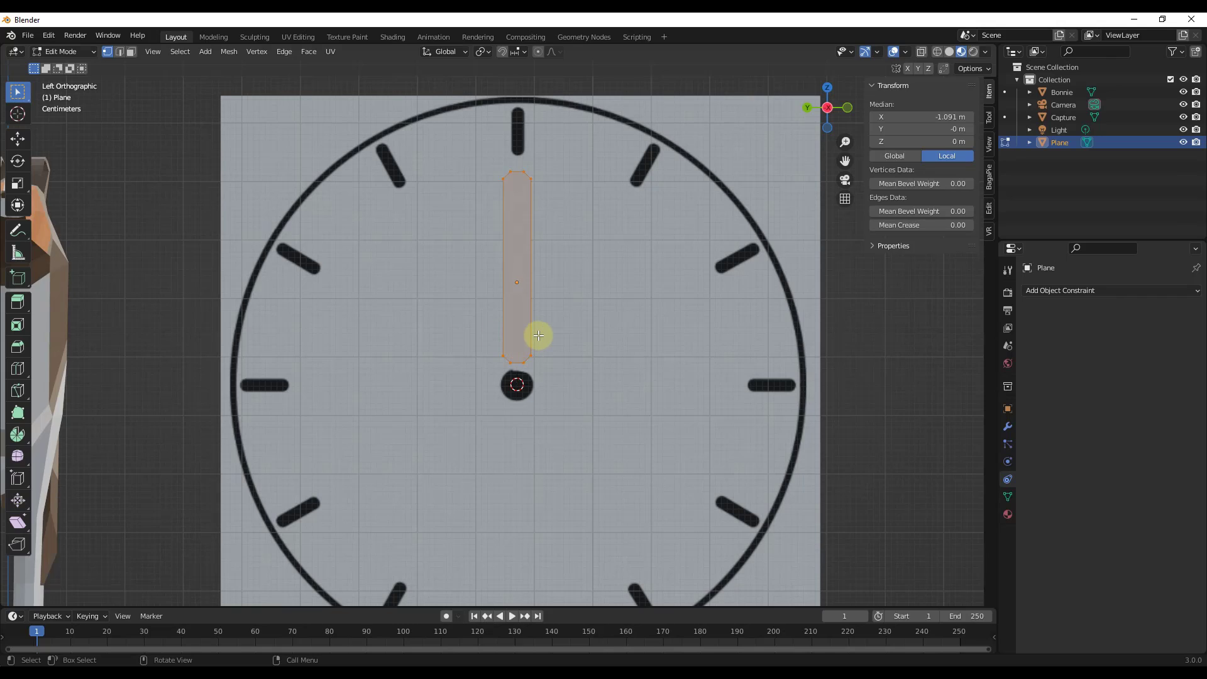
pyautogui.press('e')
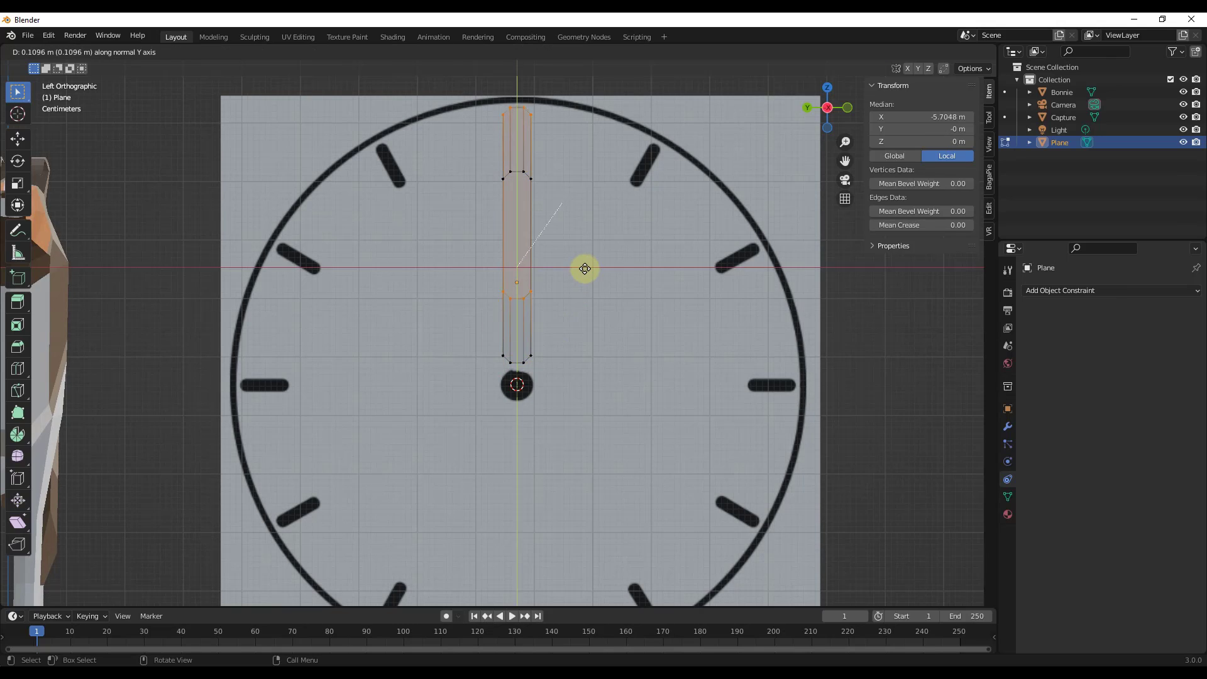
pyautogui.rightClick(530, 381)
pyautogui.moveTo(530, 380); pyautogui.dragTo(551, 329, button='middle')
pyautogui.press('e')
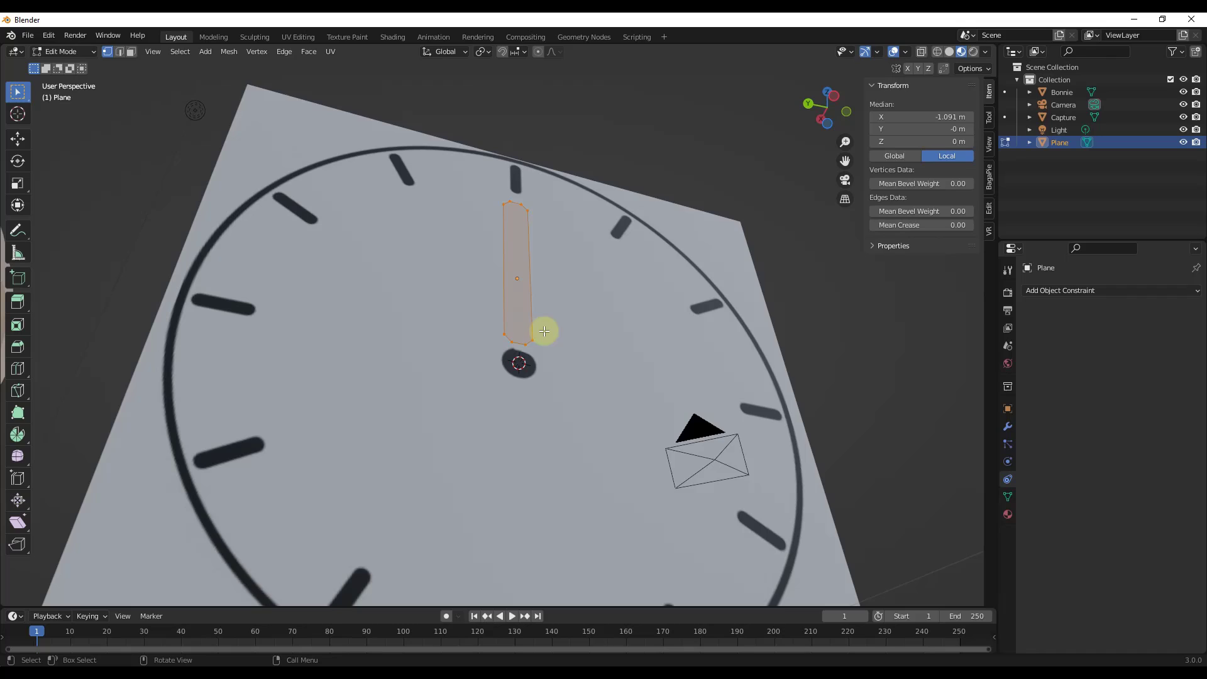
pyautogui.click(543, 268)
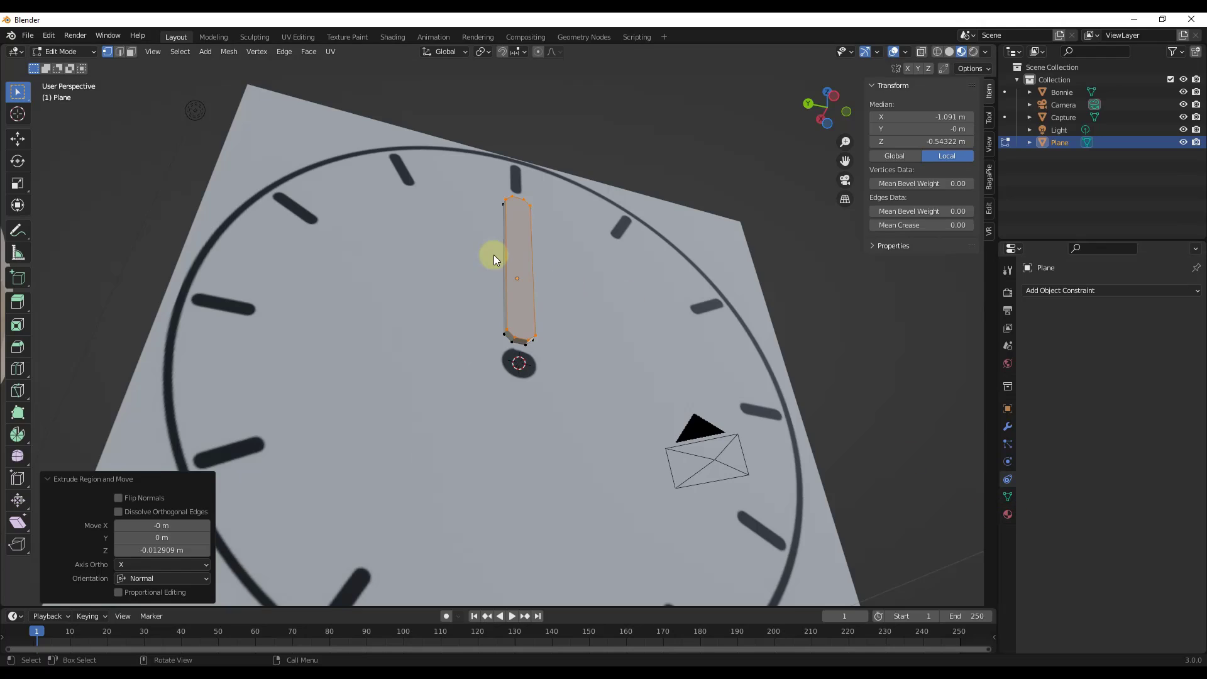
# - Back in Object Mode, assign the existing Material.004 to the hand
pyautogui.press('Tab')
pyautogui.click(1007, 514)
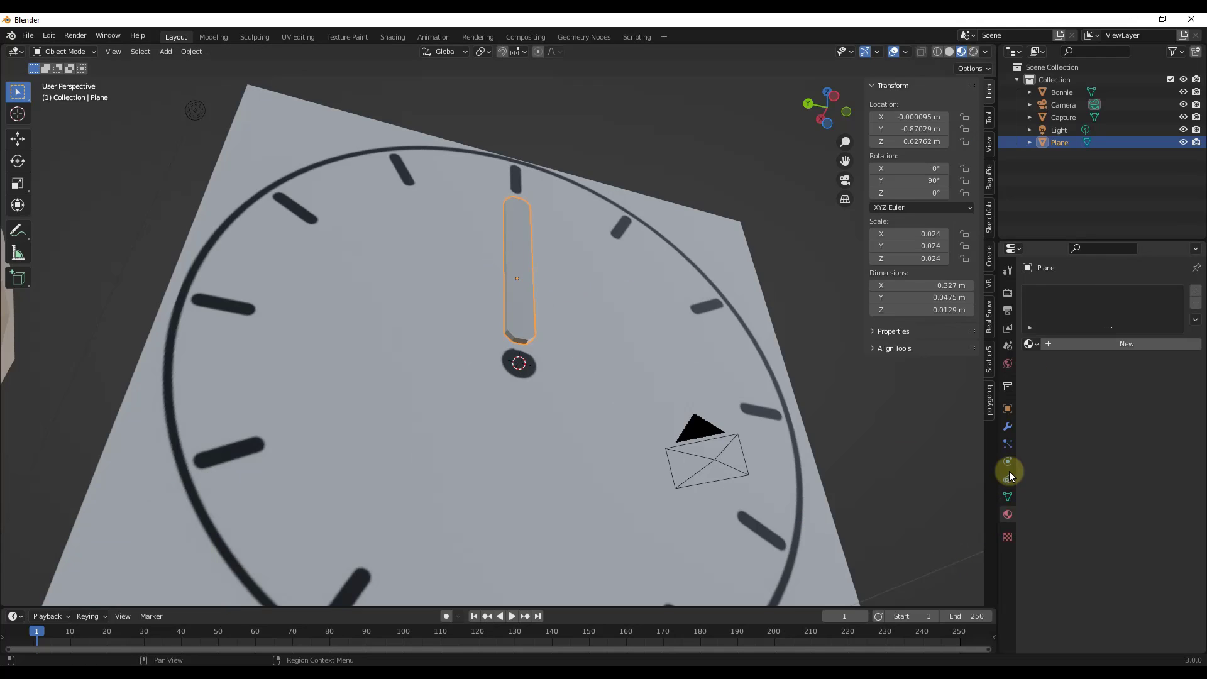
pyautogui.click(1034, 343)
pyautogui.click(1069, 422)
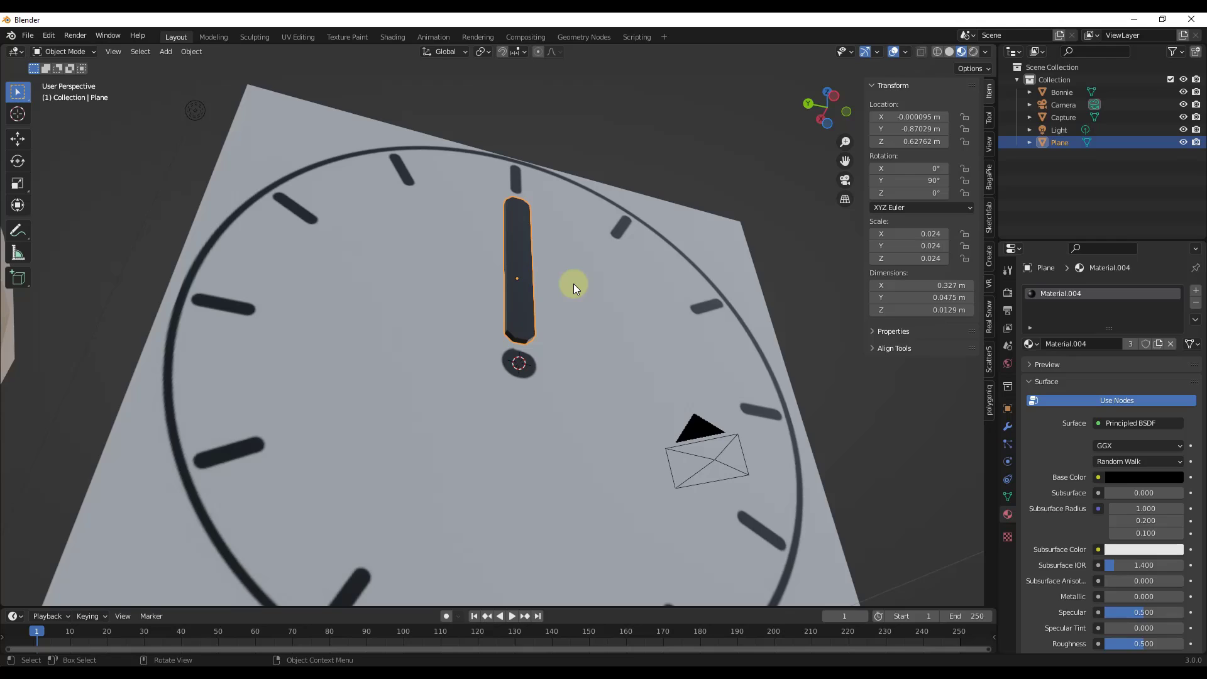
# - Orbit to check the hand, try a rotation and cancel it, then return to Left view
pyautogui.moveTo(661, 280); pyautogui.dragTo(552, 317, button='middle')
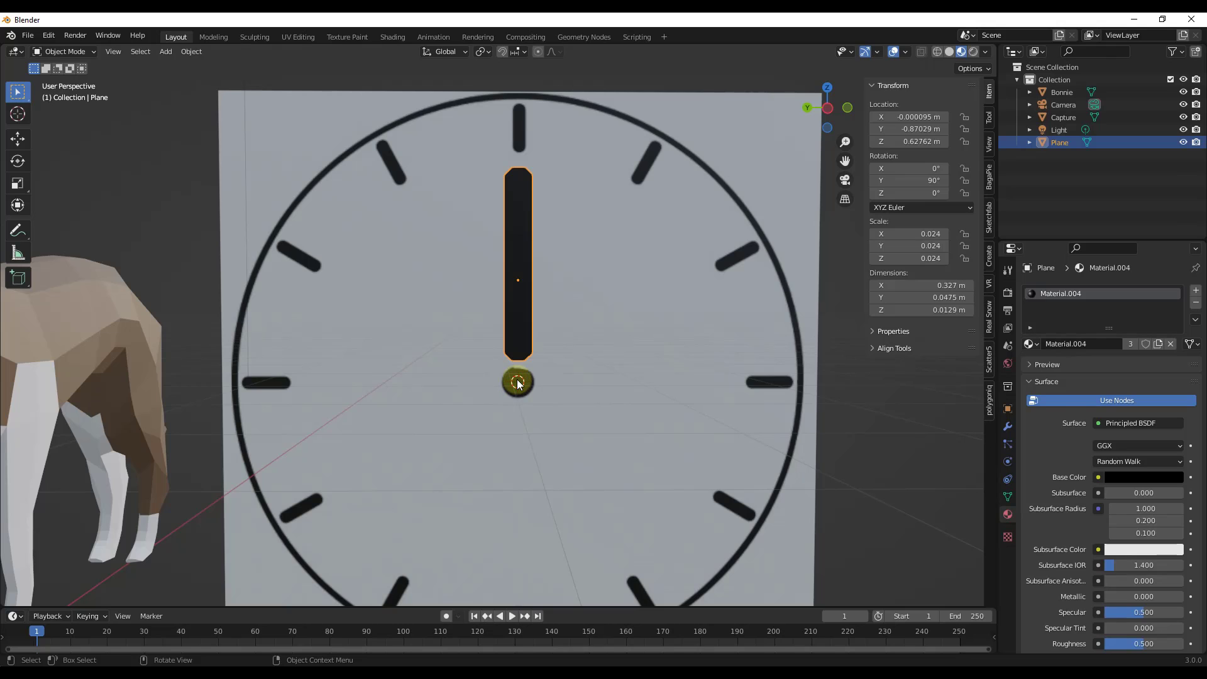
pyautogui.press('r')
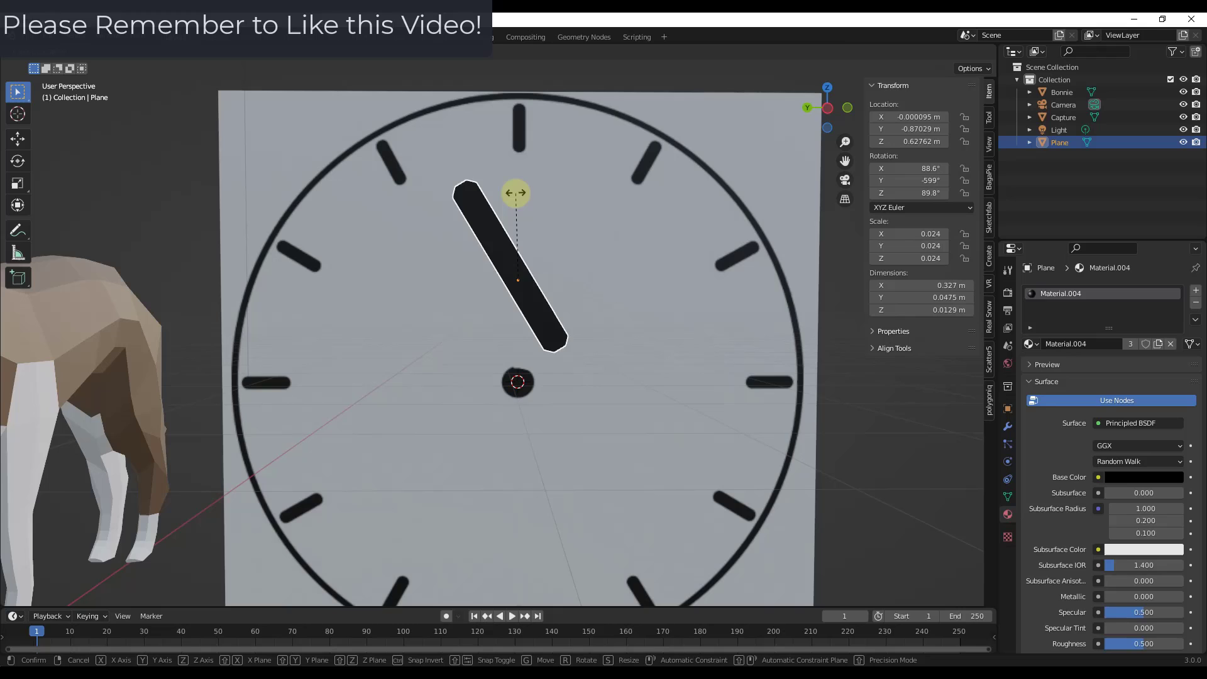
pyautogui.press('Escape')
pyautogui.click(828, 109)
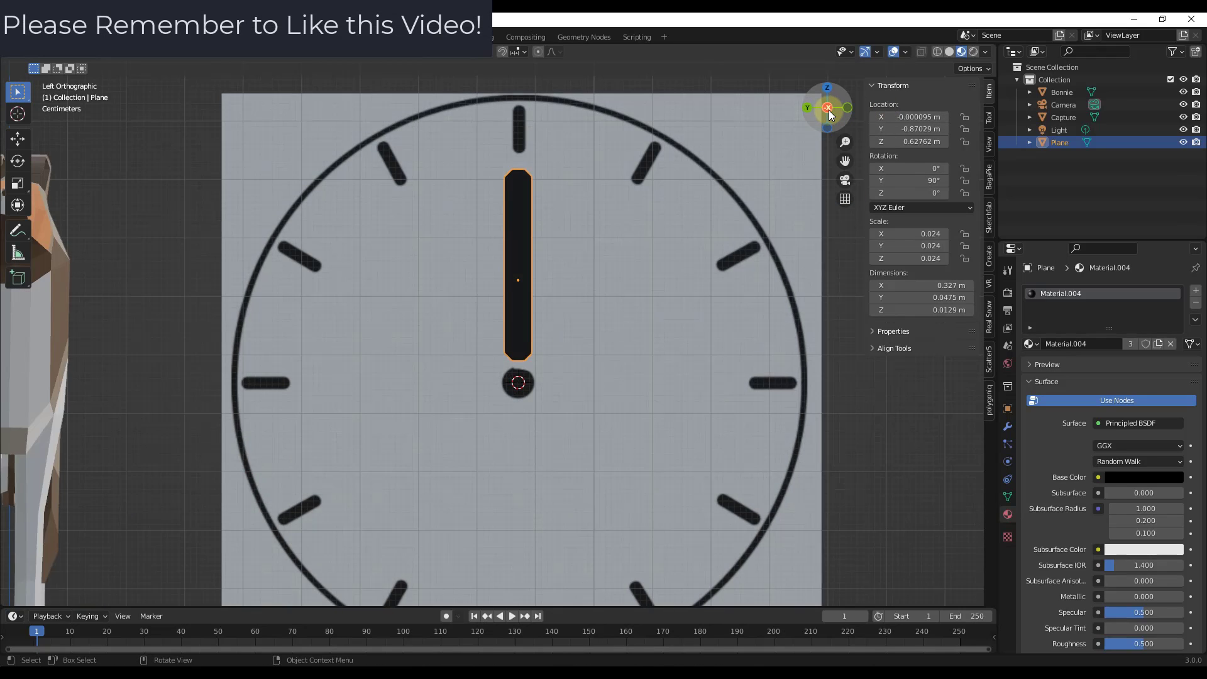
pyautogui.click(827, 109)
pyautogui.click(829, 108)
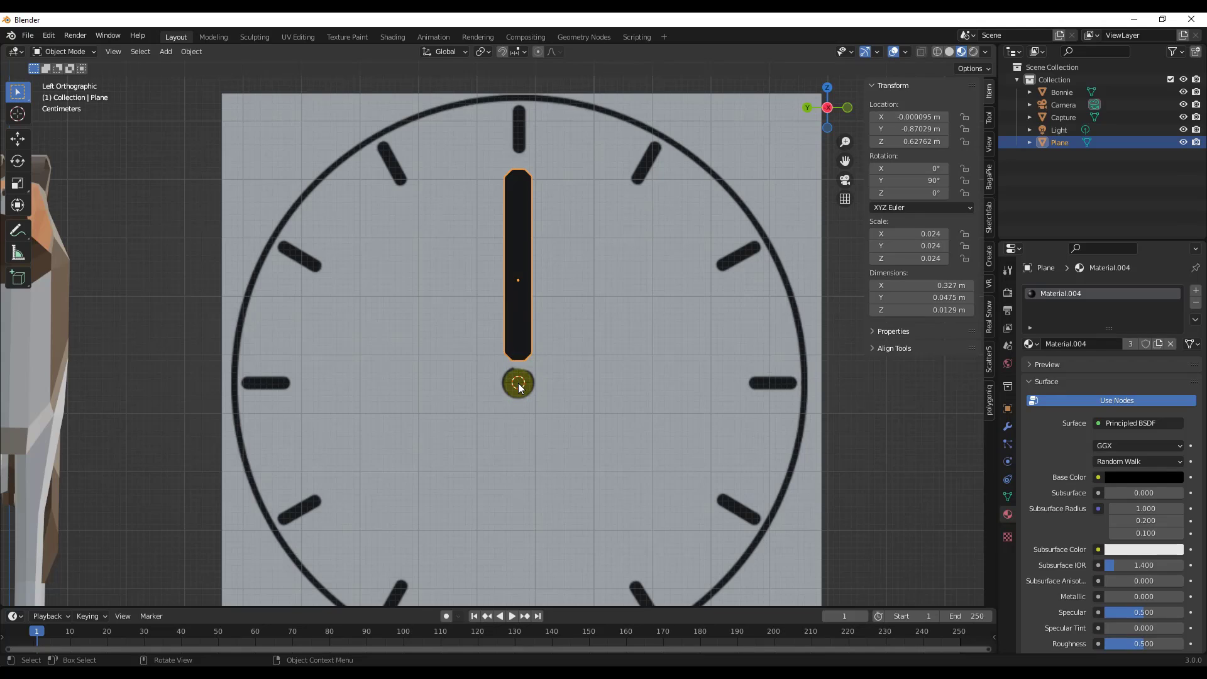
# - Set the hand's origin to the 3D cursor at the clock centre and test rotating it about X
pyautogui.press('shift')
pyautogui.click(191, 51)
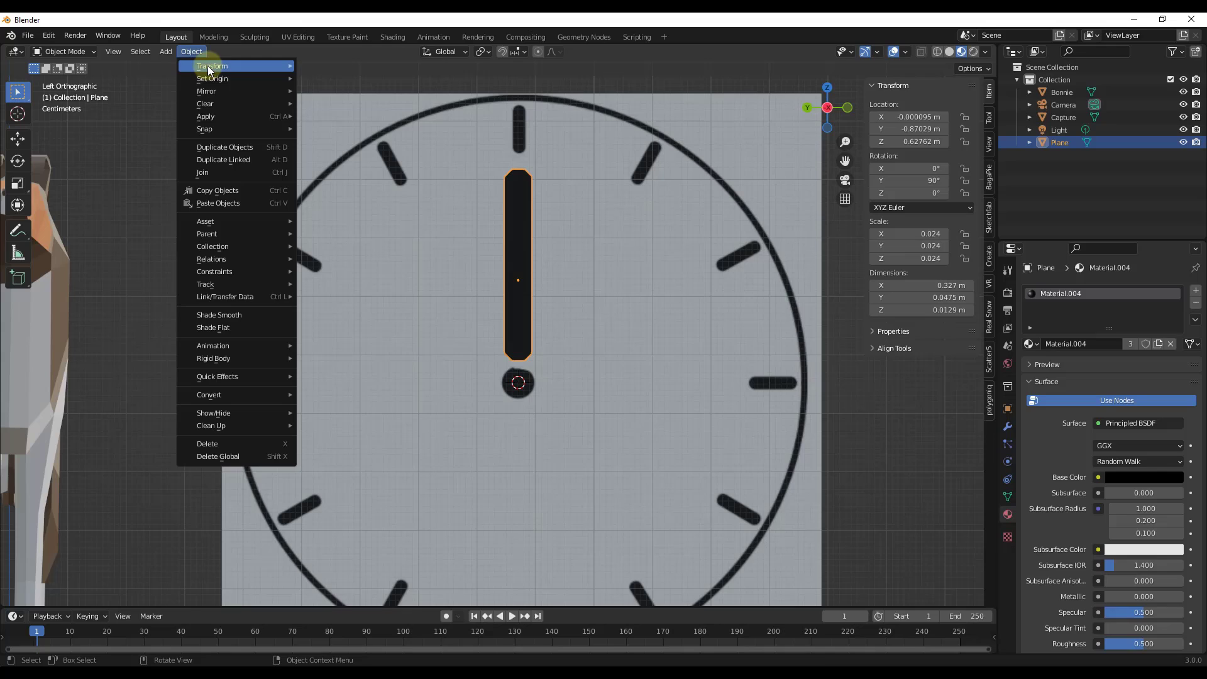
pyautogui.moveTo(211, 78)
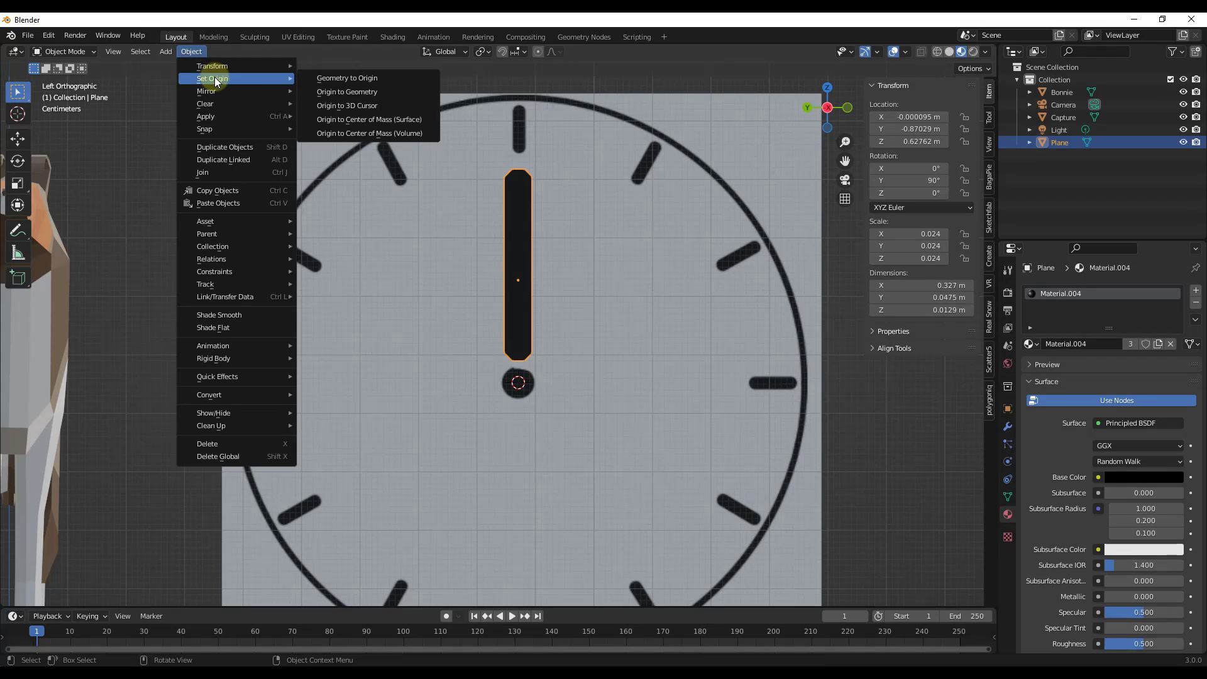
pyautogui.click(354, 106)
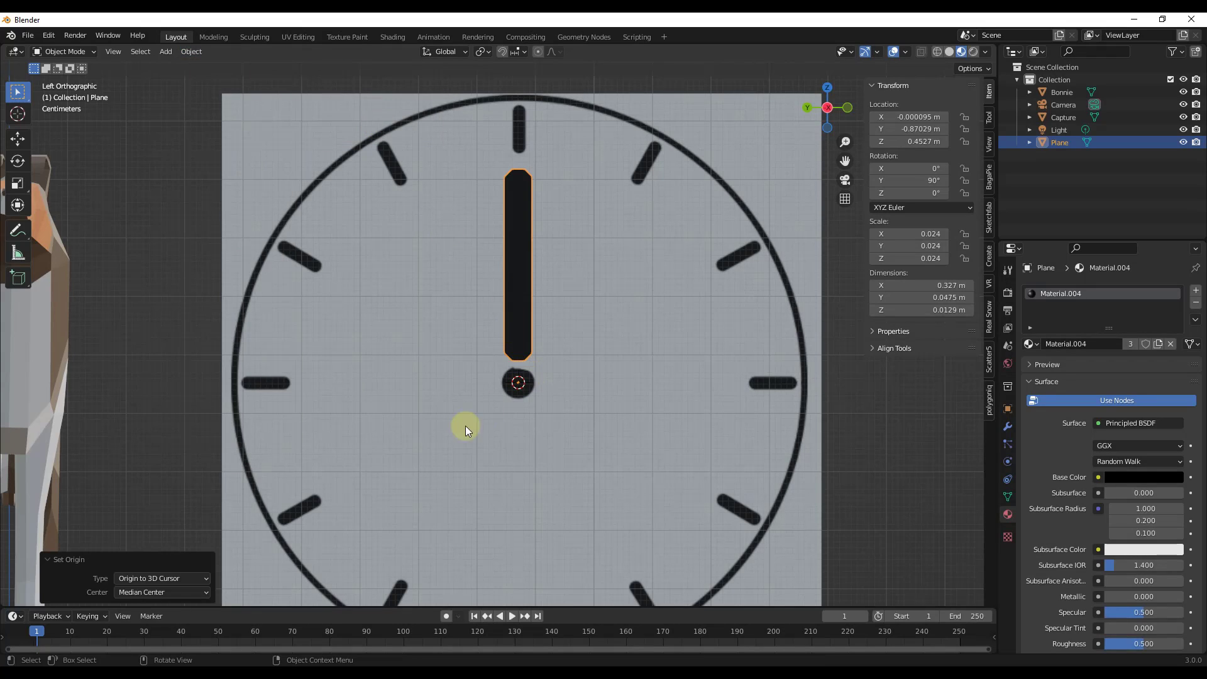
pyautogui.press('r')
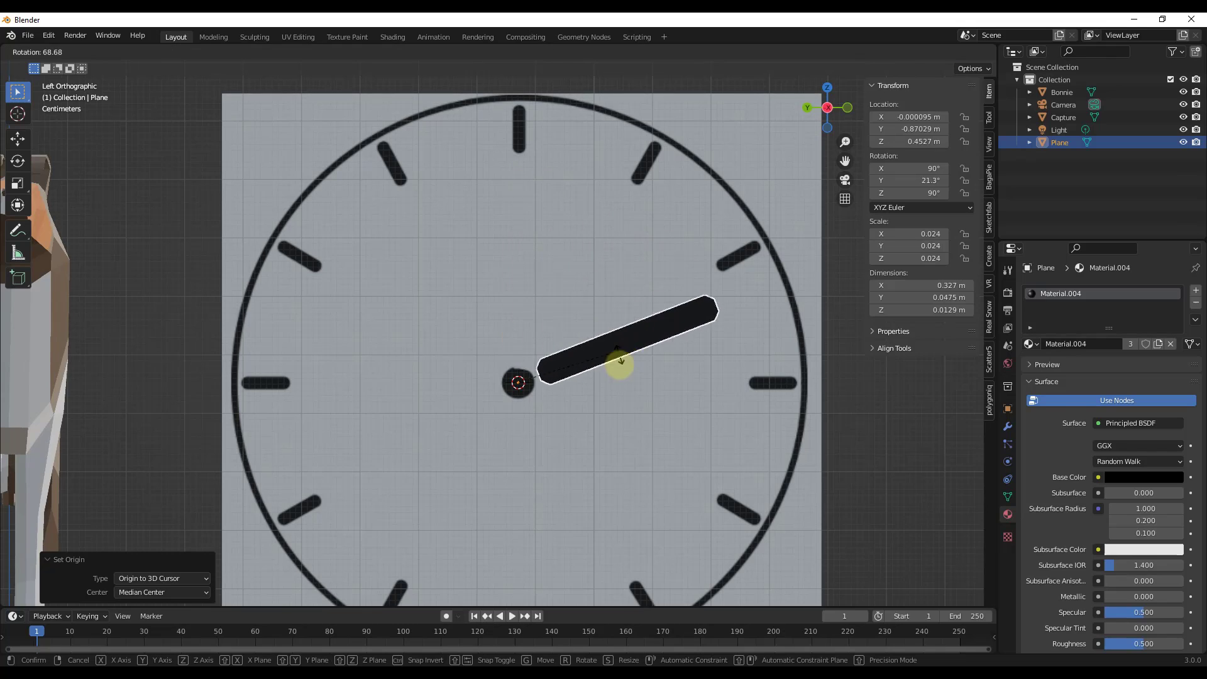
pyautogui.press('x')
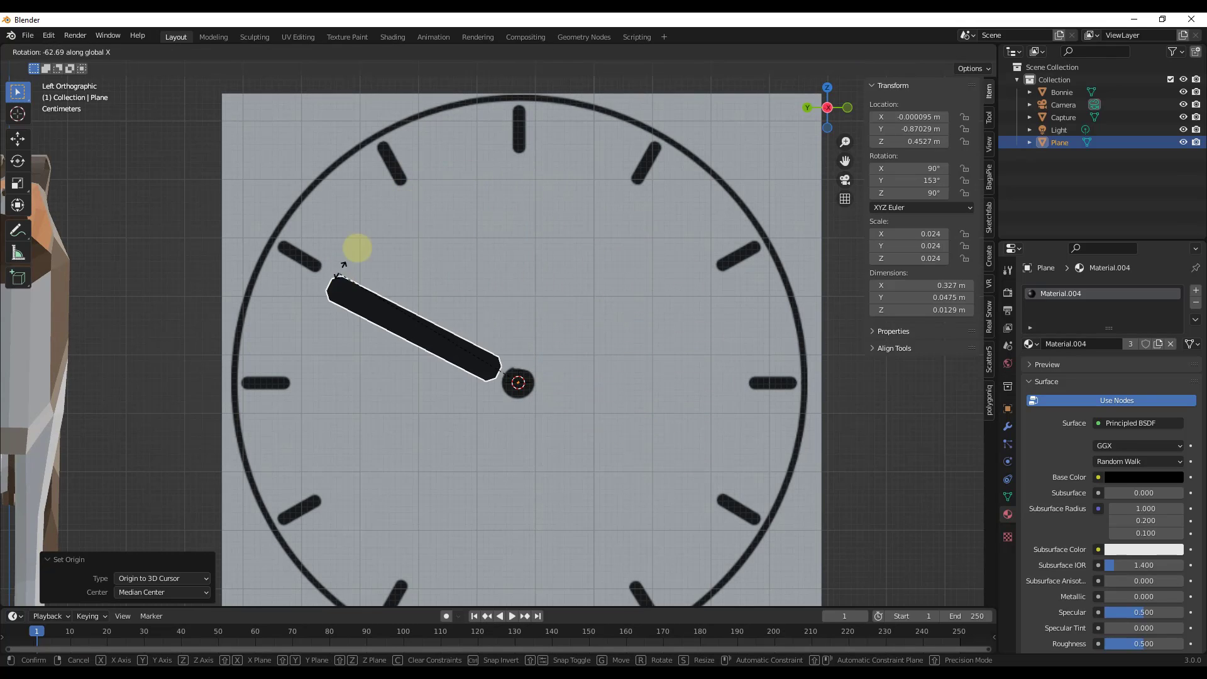
pyautogui.click(522, 389)
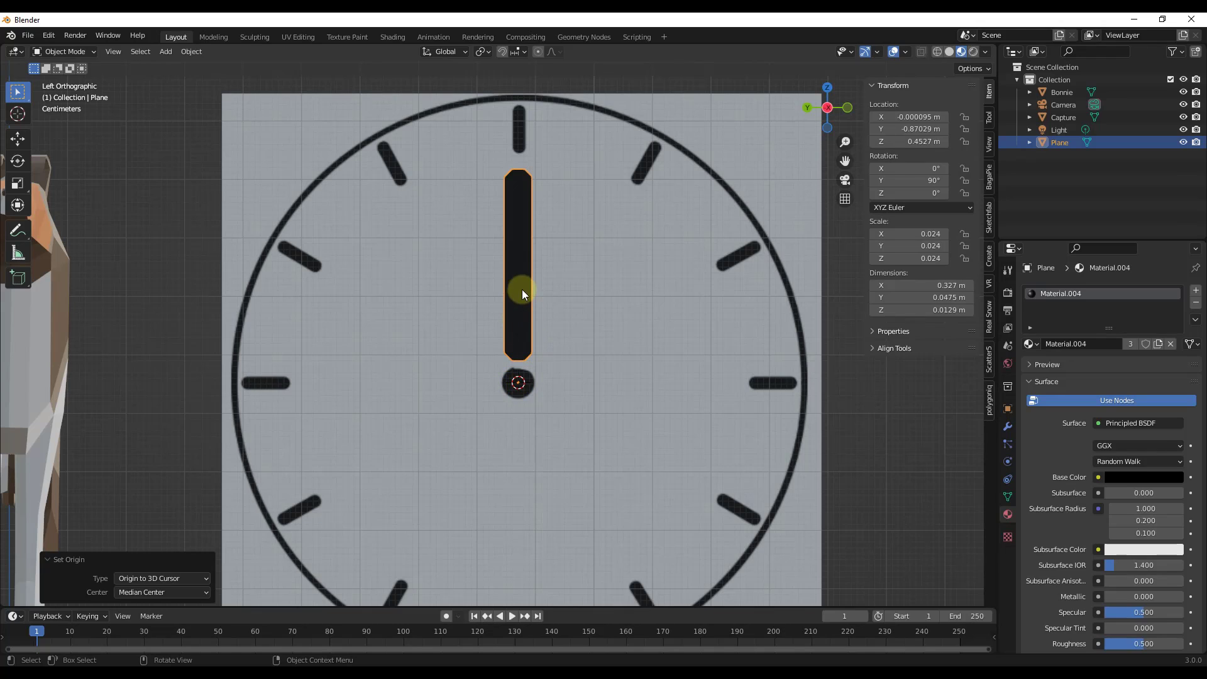
# - Rename Plane to MinuteHand and duplicate it in place
pyautogui.doubleClick(1070, 144)
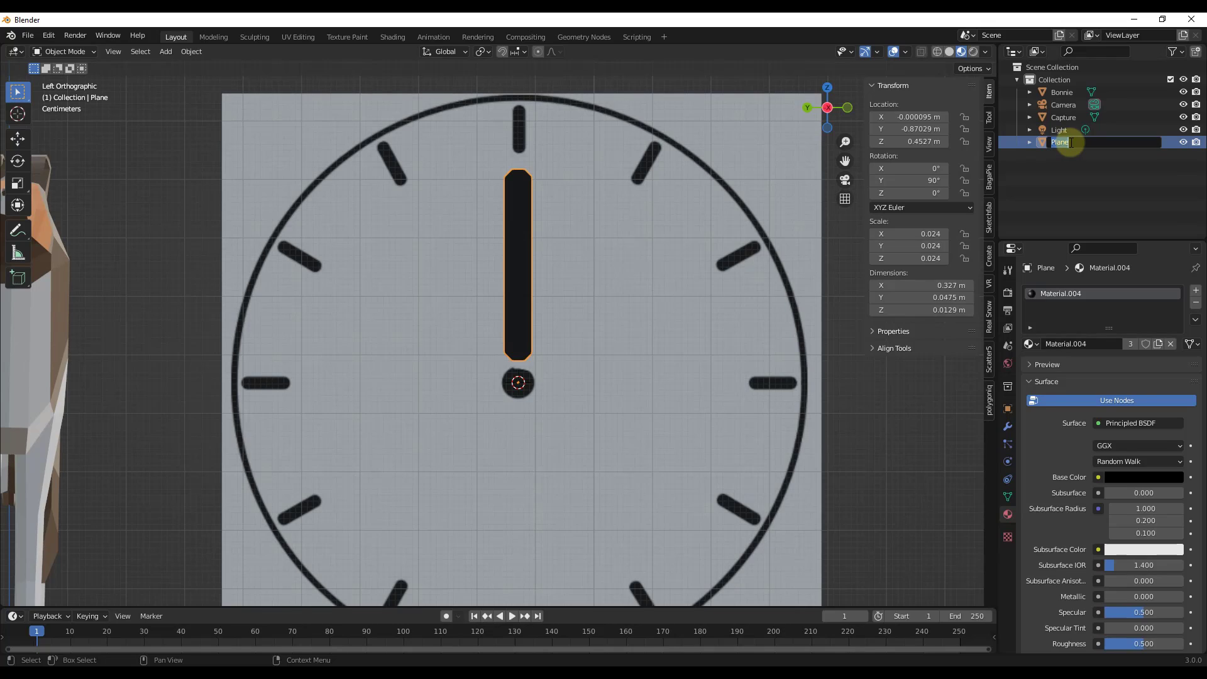
pyautogui.write('MinuteHand')
pyautogui.press('Return')
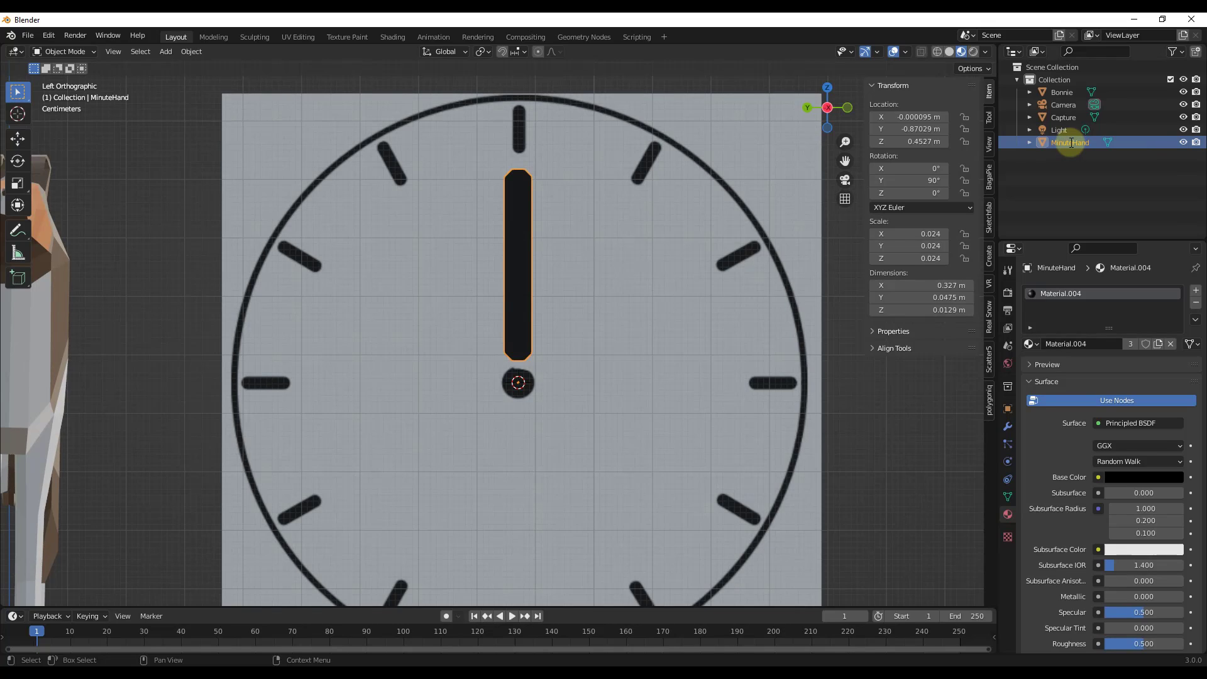
pyautogui.hotkey('shift', 'd')
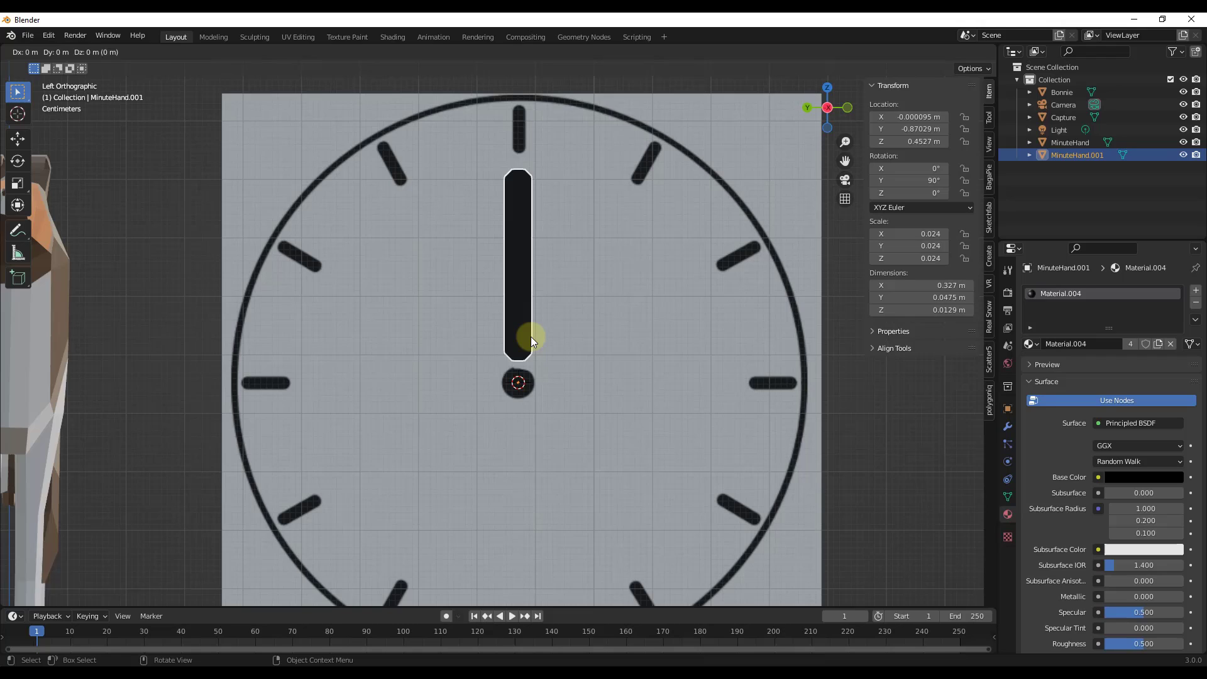
pyautogui.press('Escape')
# - In wireframe, move the copy's top vertices down along Z to shorten it to 0.191 m
pyautogui.press('Tab')
pyautogui.press('z')
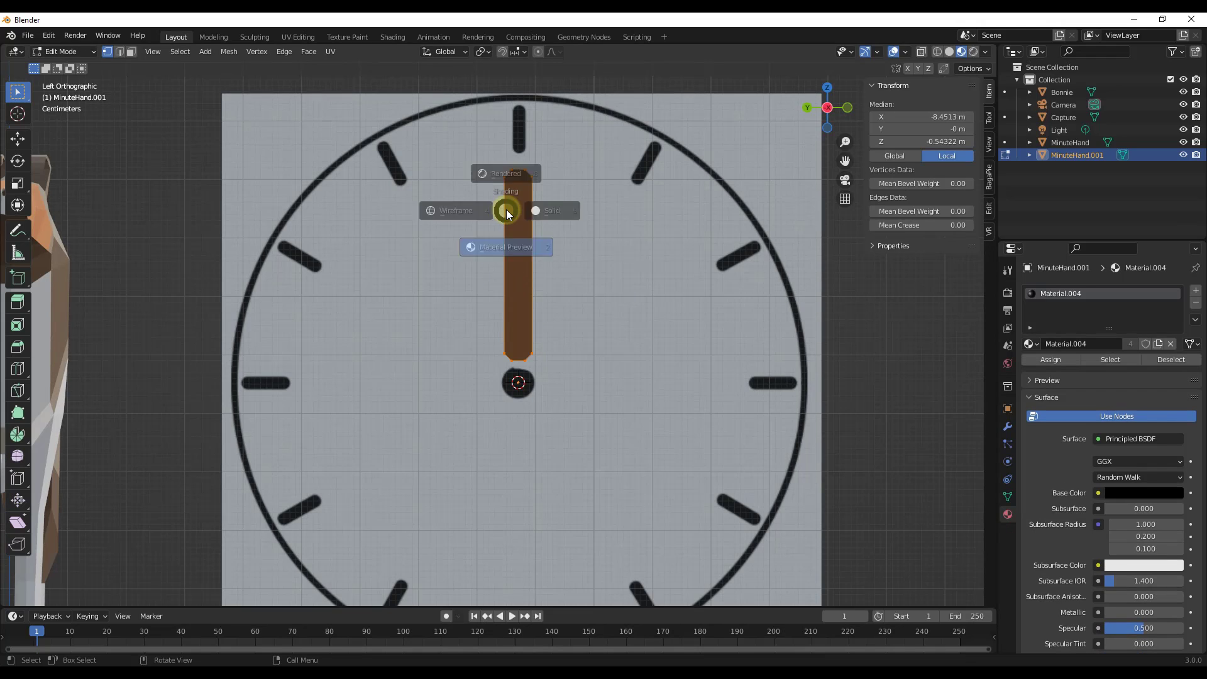
pyautogui.click(415, 210)
pyautogui.moveTo(469, 133); pyautogui.dragTo(560, 197)
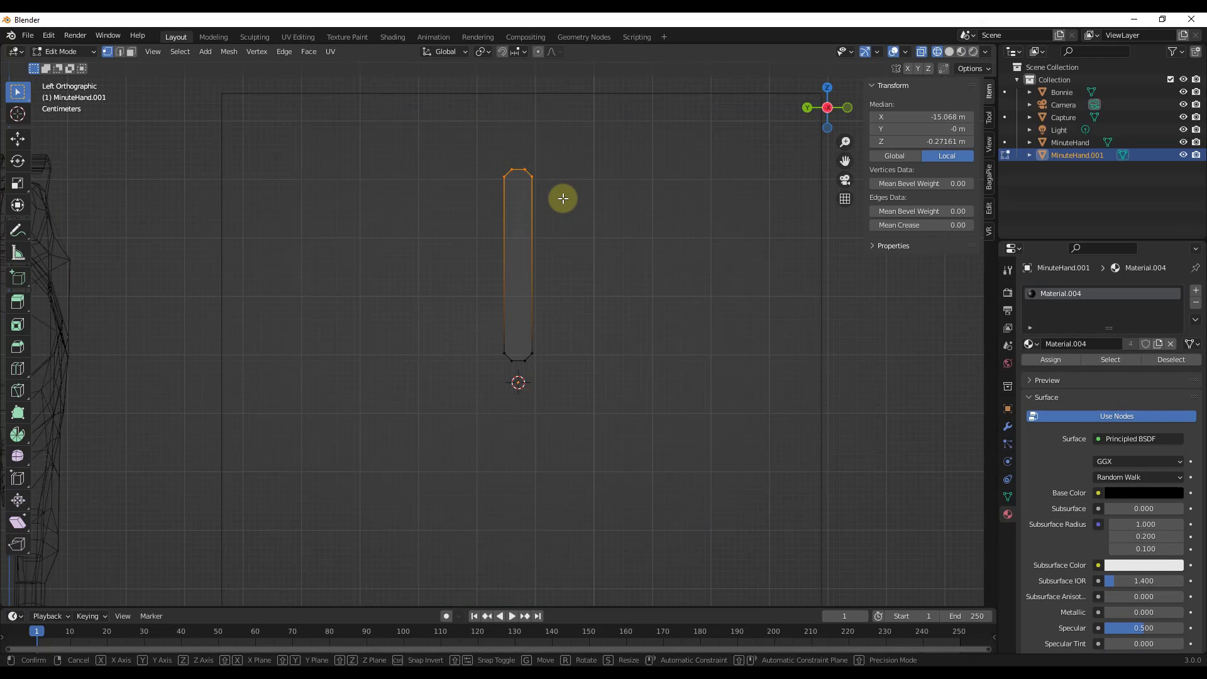
pyautogui.press('g')
pyautogui.press('z')
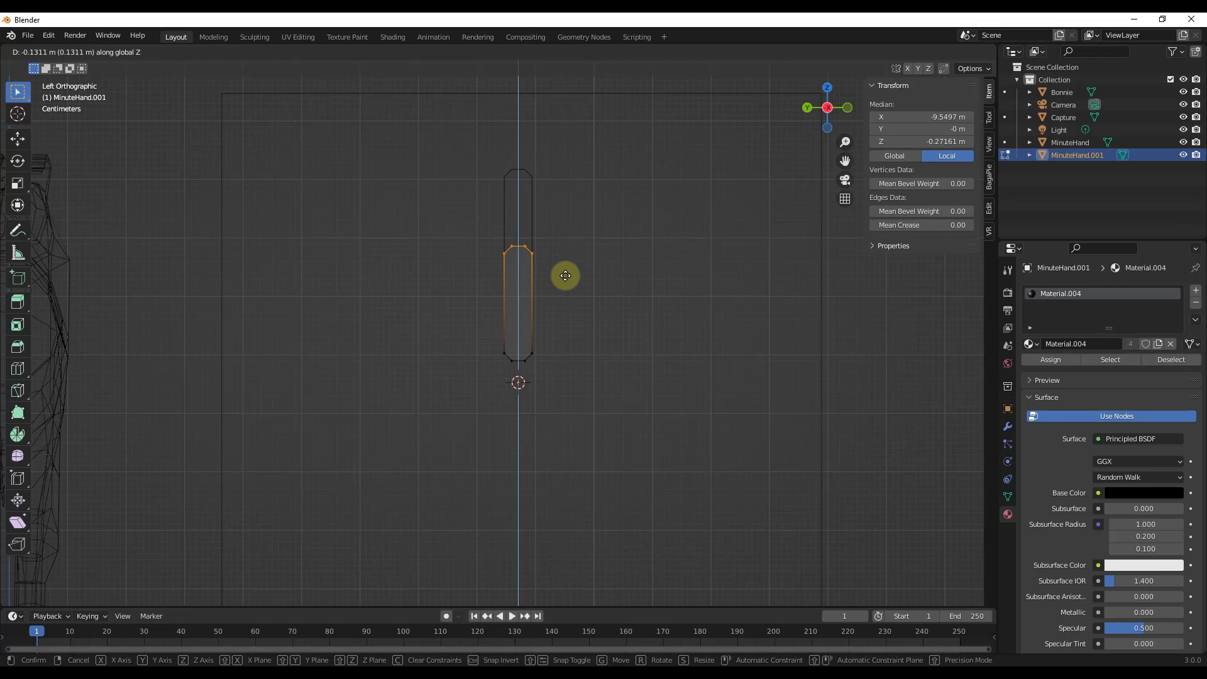
pyautogui.click(565, 278)
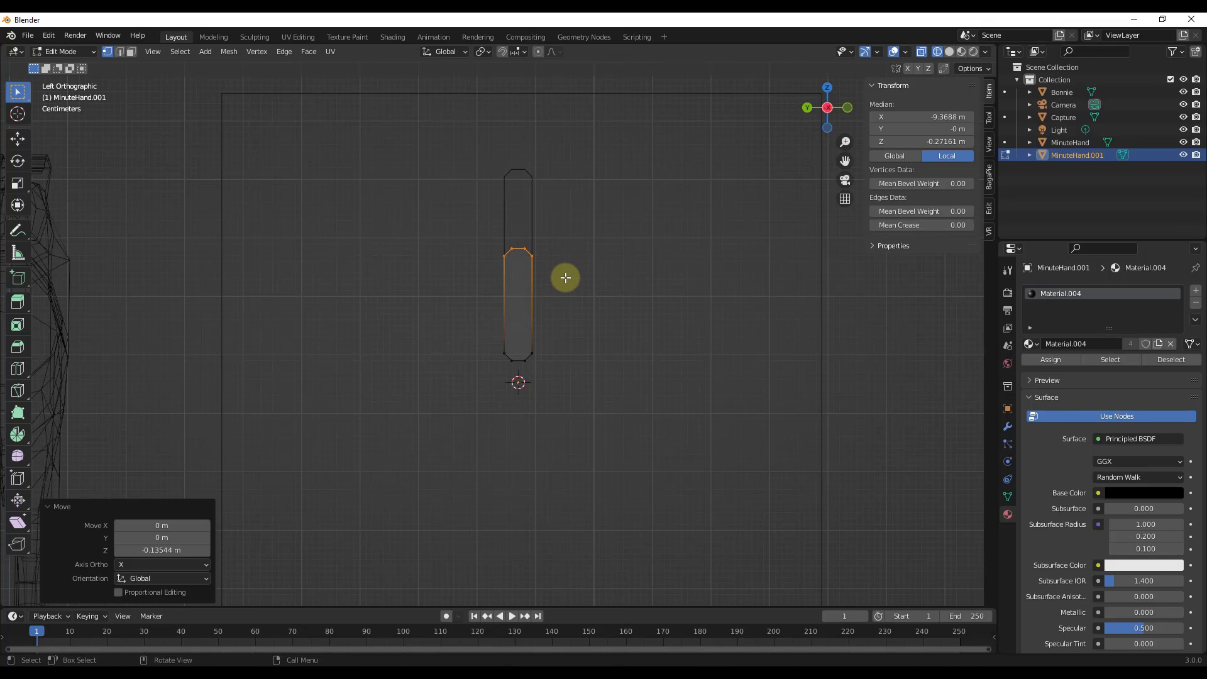
pyautogui.press('Tab')
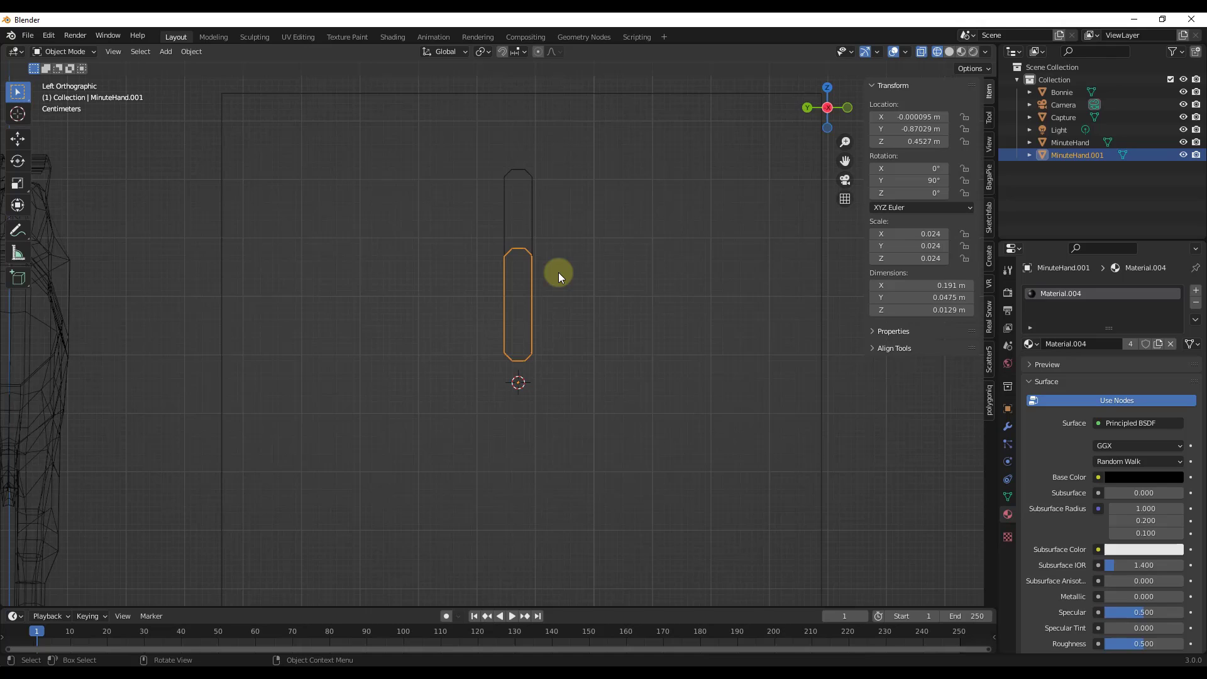
pyautogui.press('z')
pyautogui.click(549, 341)
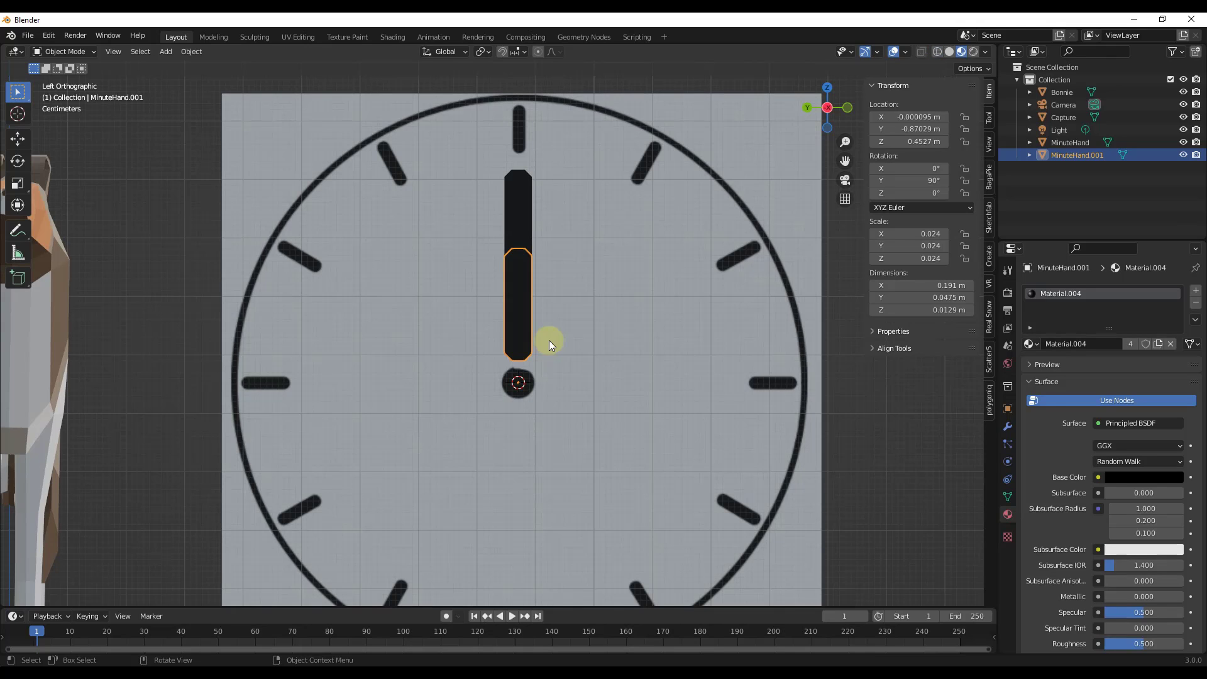
pyautogui.click(516, 235)
pyautogui.click(514, 313)
pyautogui.press('r')
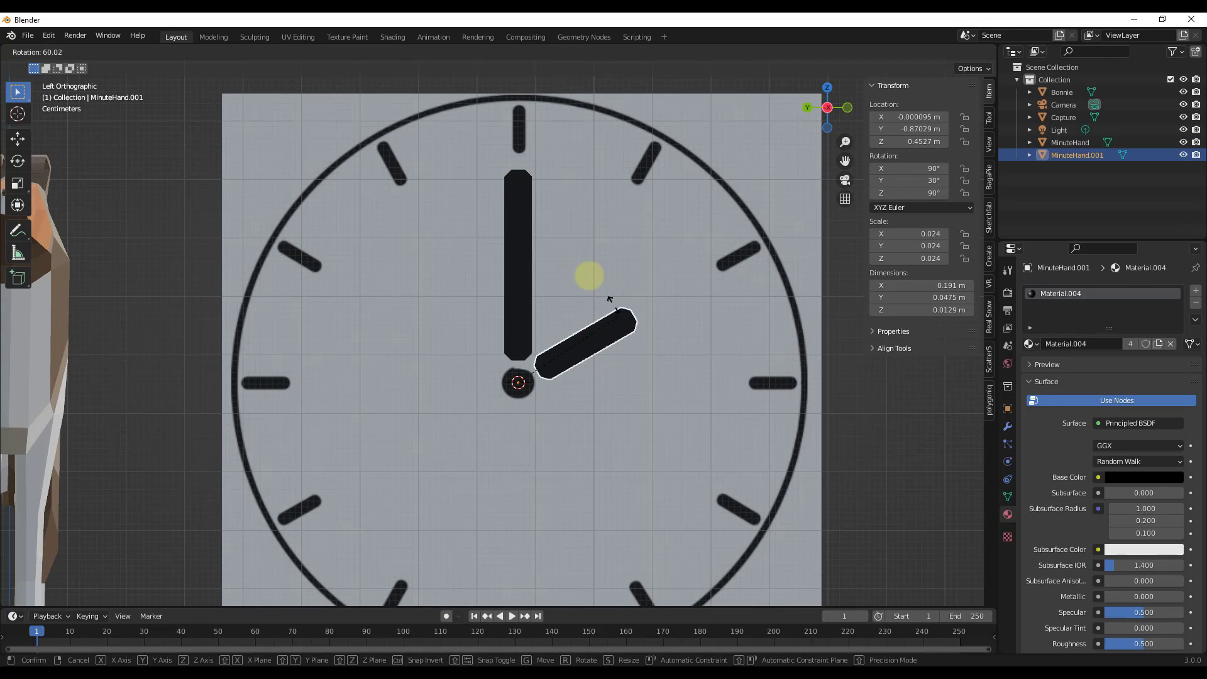
pyautogui.click(546, 243)
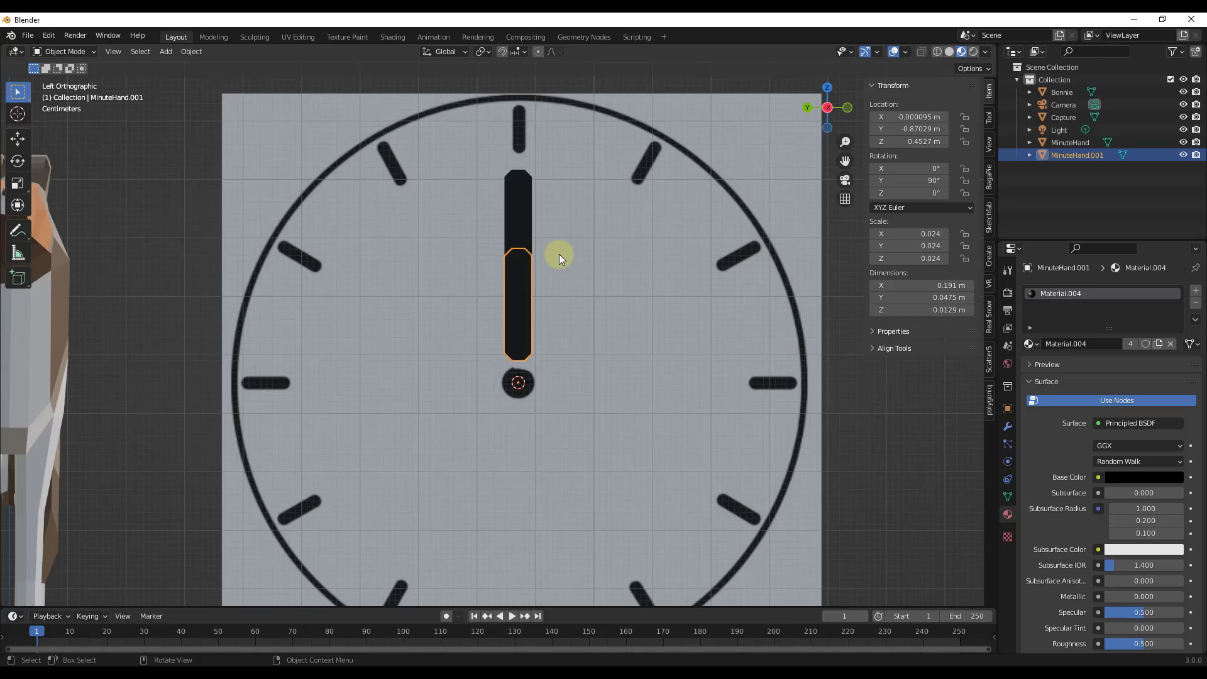
# - Add a Limit Rotation constraint to MinuteHand, toggling the Y and Z limits on and back off
pyautogui.click(522, 226)
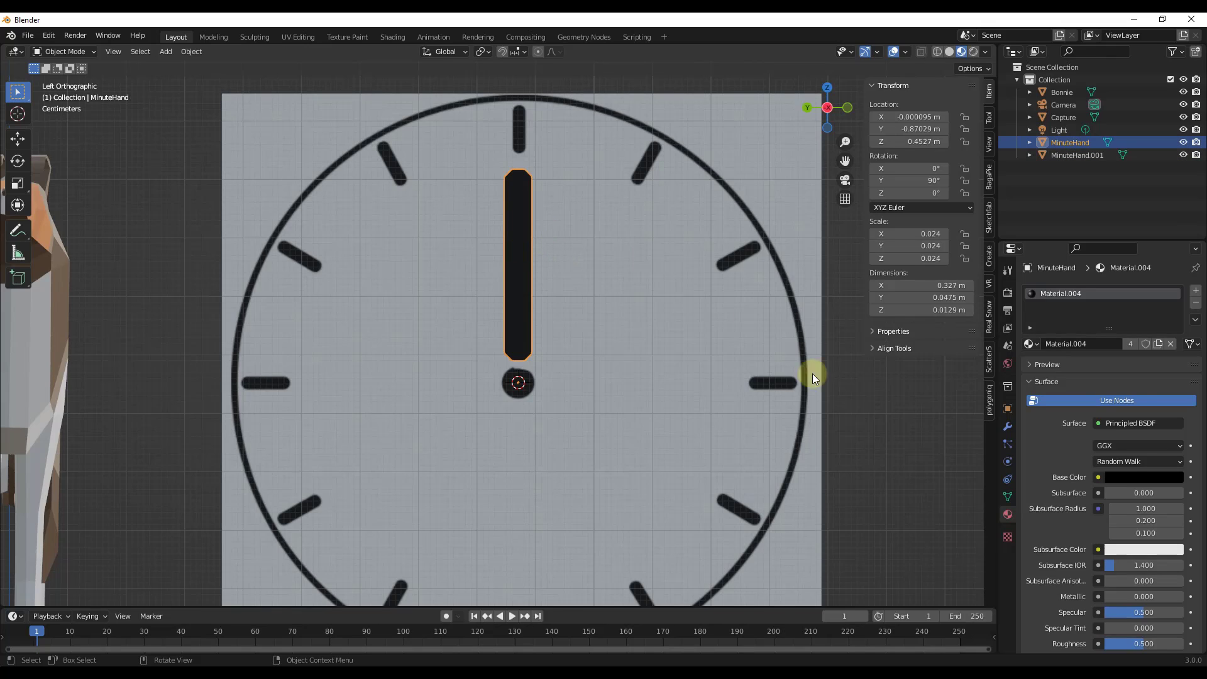
pyautogui.click(1007, 478)
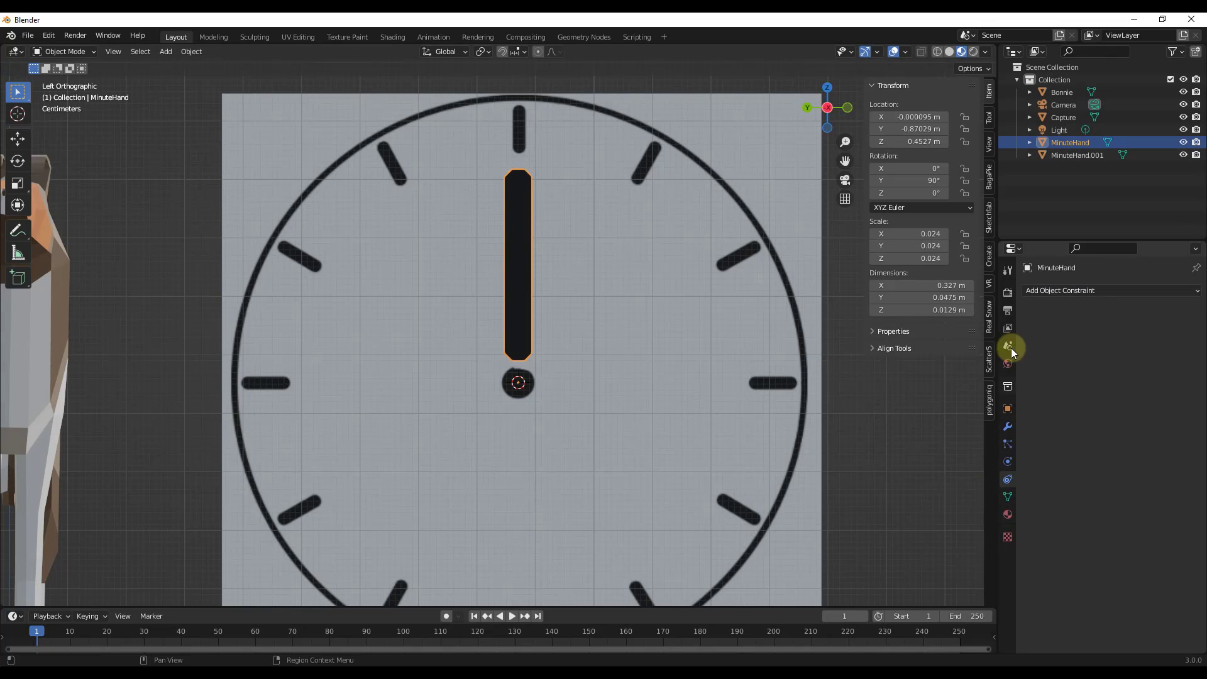
pyautogui.click(1059, 290)
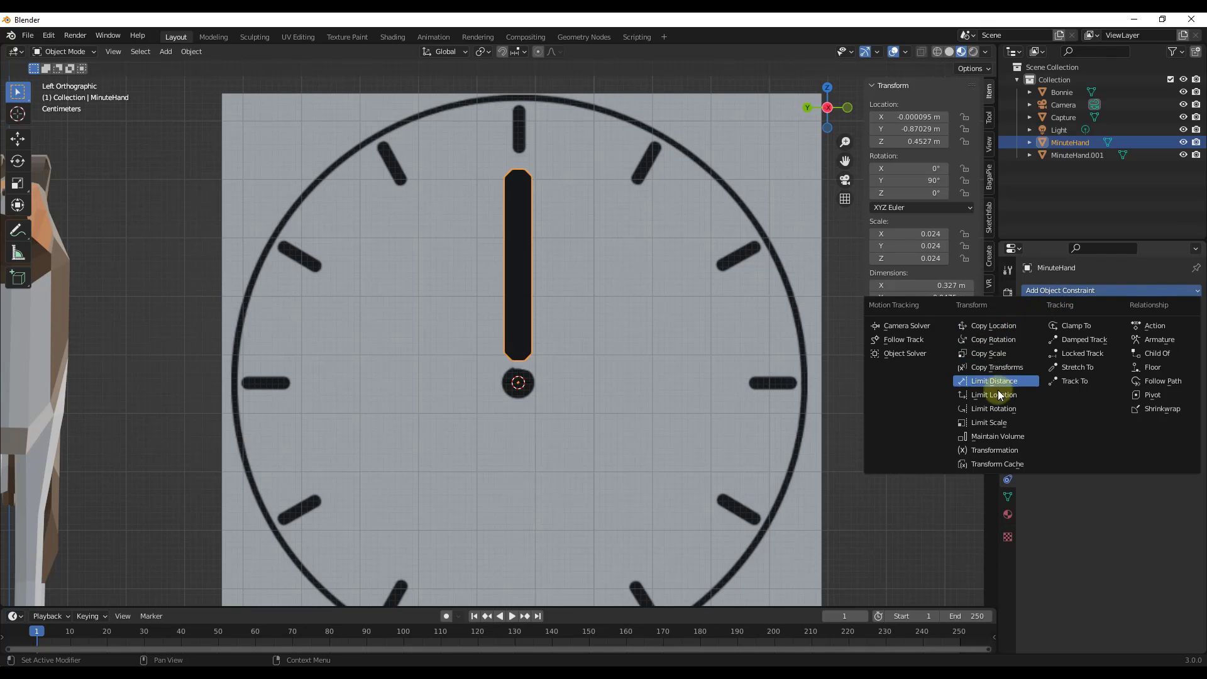
pyautogui.click(1001, 410)
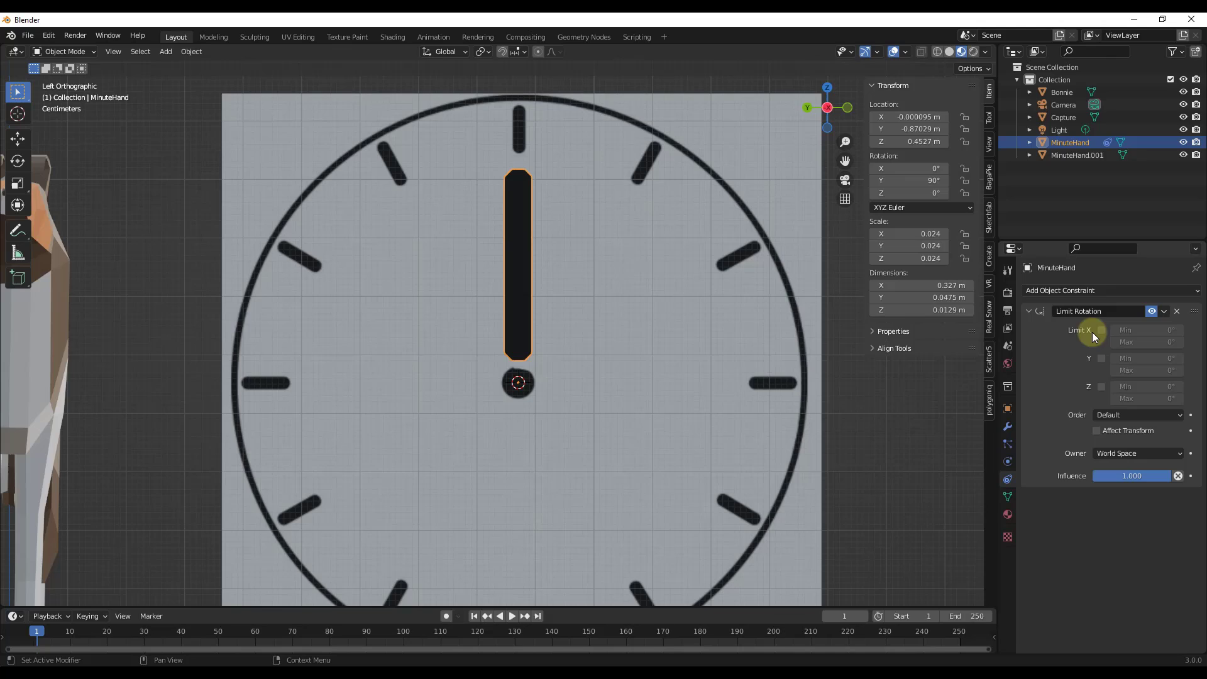
pyautogui.click(1100, 358)
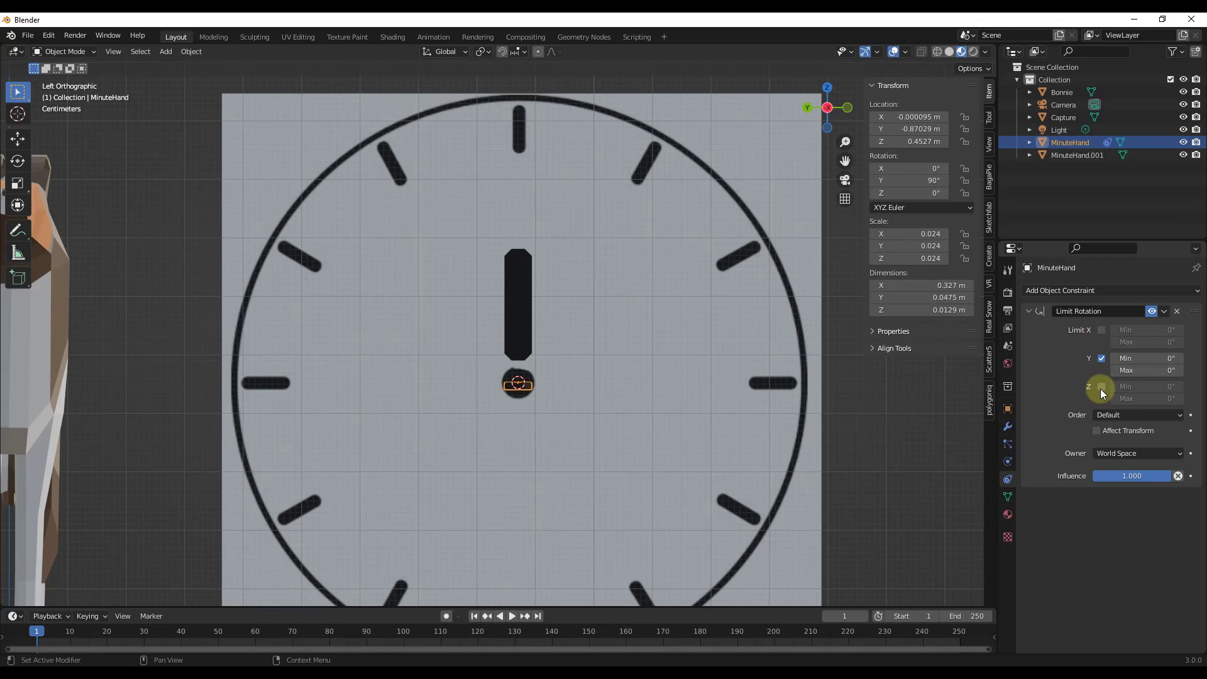
pyautogui.click(1101, 387)
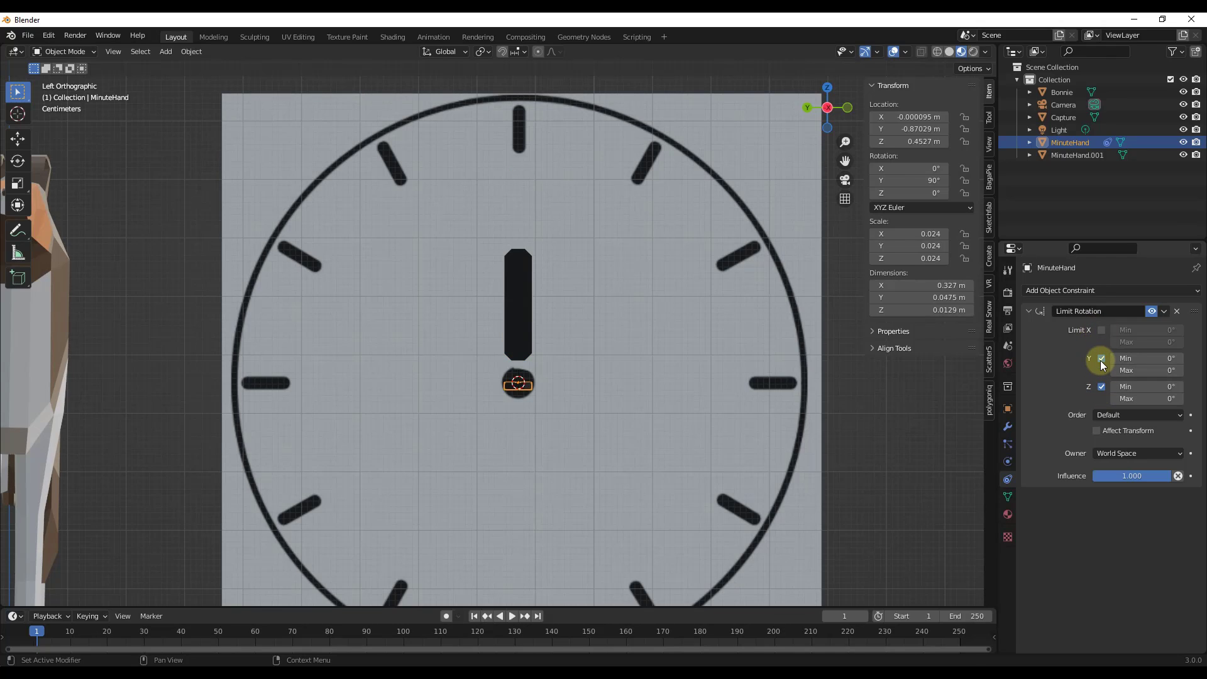
pyautogui.click(1101, 359)
pyautogui.click(1101, 387)
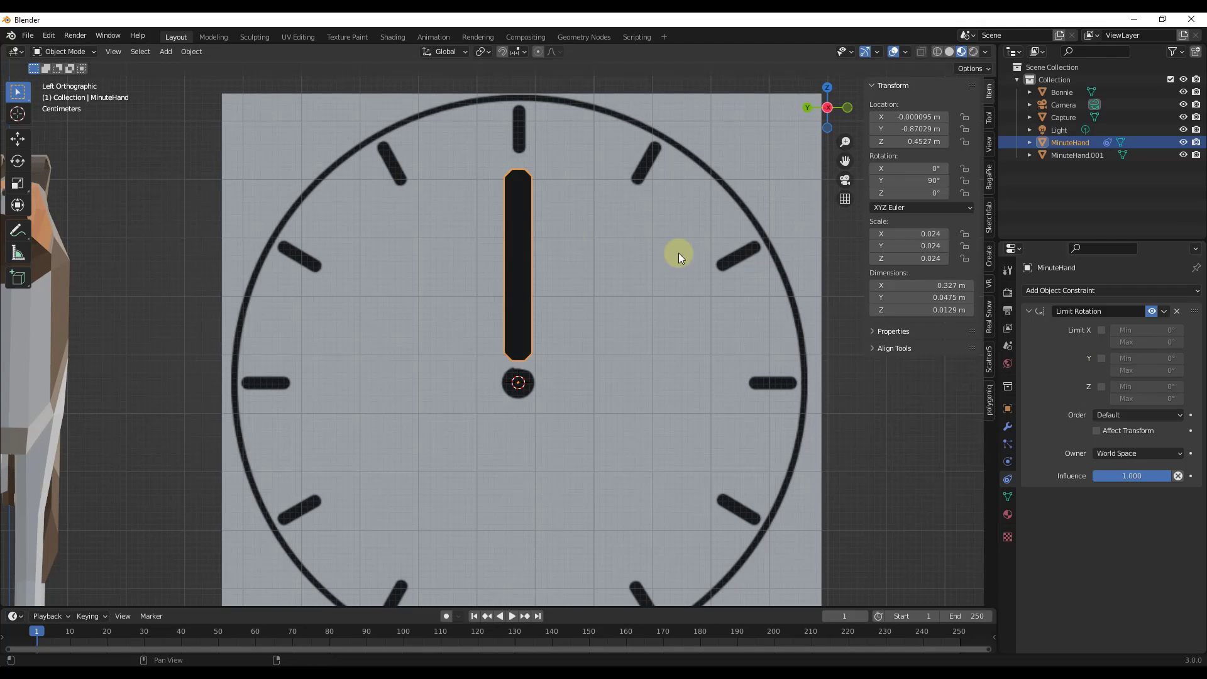
pyautogui.click(519, 239)
pyautogui.click(530, 201)
# - Apply Rotation & Scale to both MinuteHand and MinuteHand.001
pyautogui.click(192, 52)
pyautogui.moveTo(216, 116)
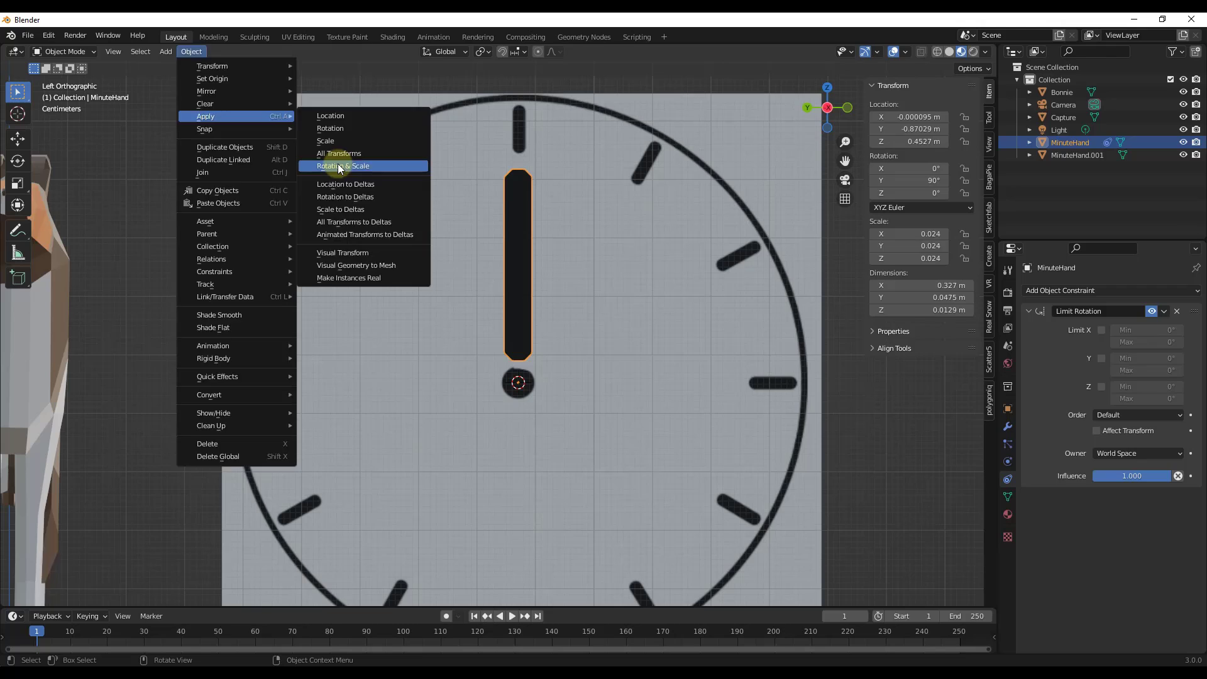
pyautogui.click(337, 165)
pyautogui.click(515, 317)
pyautogui.click(192, 51)
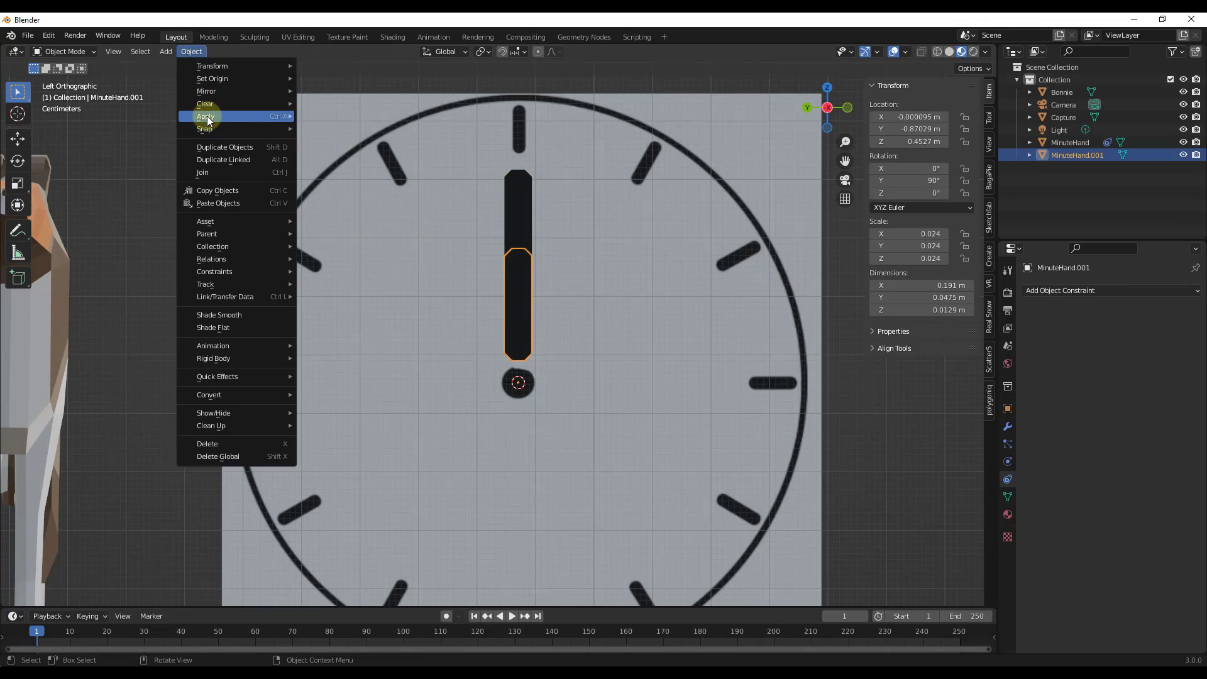
pyautogui.moveTo(207, 116)
pyautogui.click(334, 167)
pyautogui.click(519, 202)
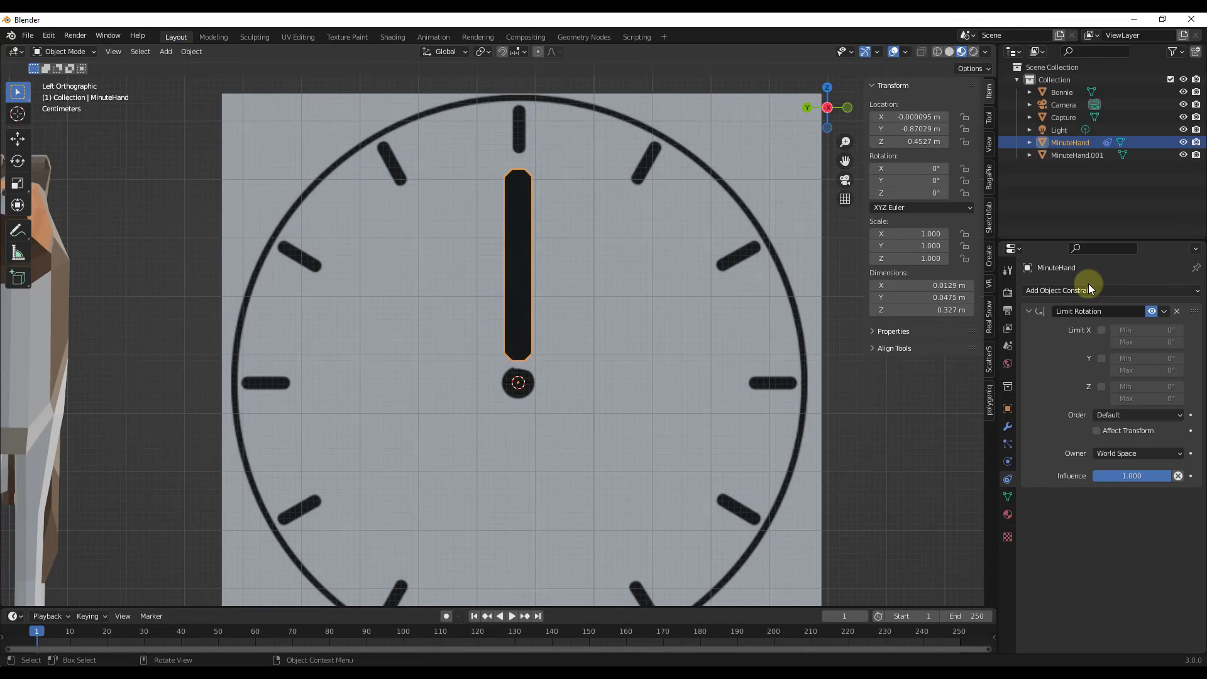
# - Enable MinuteHand's Y and Z rotation limits, then test-rotate the hand and cancel
pyautogui.click(1101, 358)
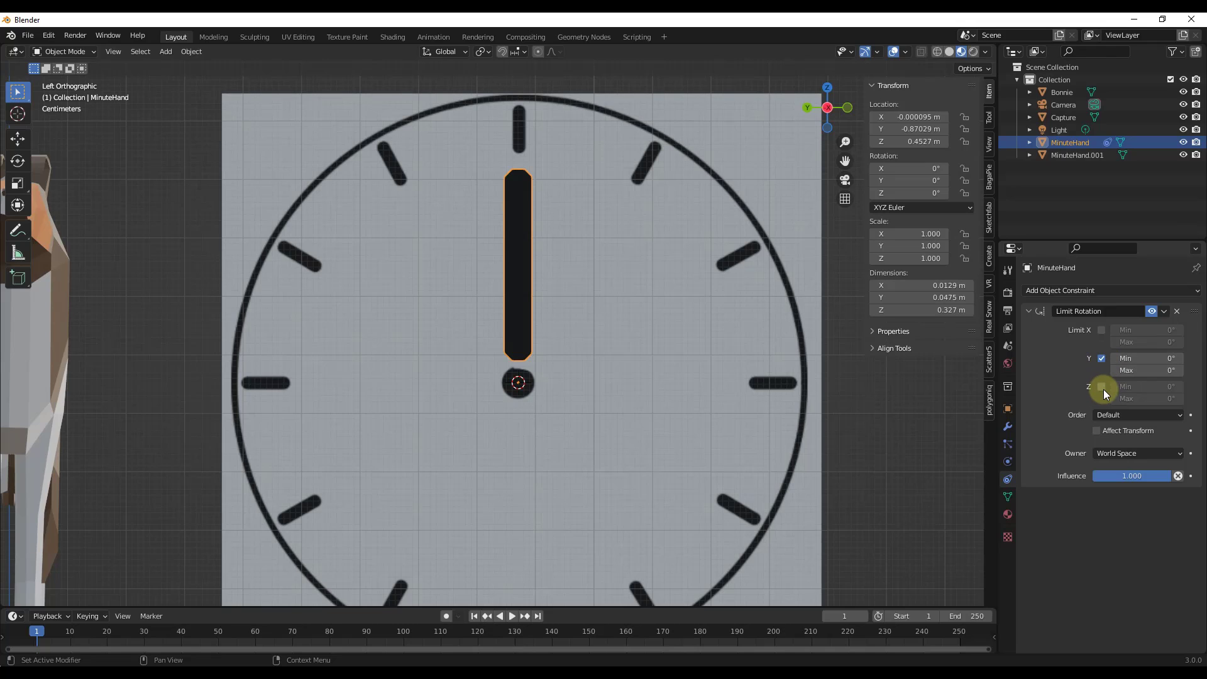
pyautogui.click(1101, 388)
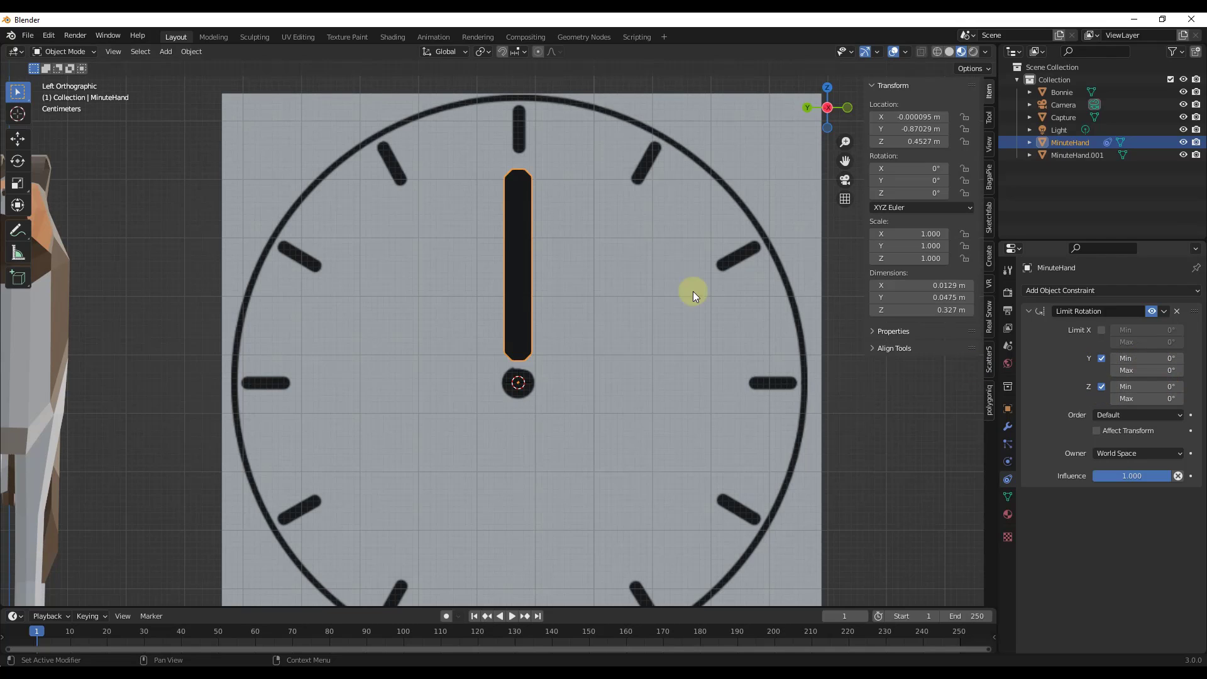
pyautogui.press('r')
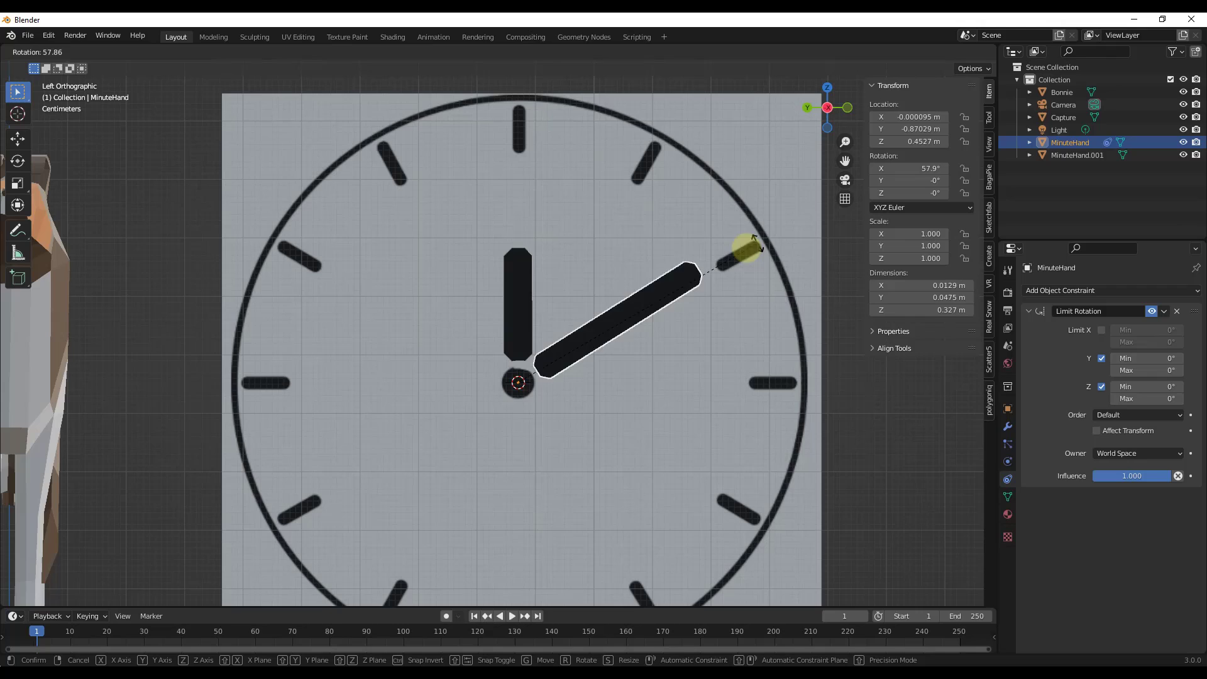
pyautogui.press('y')
pyautogui.press('z')
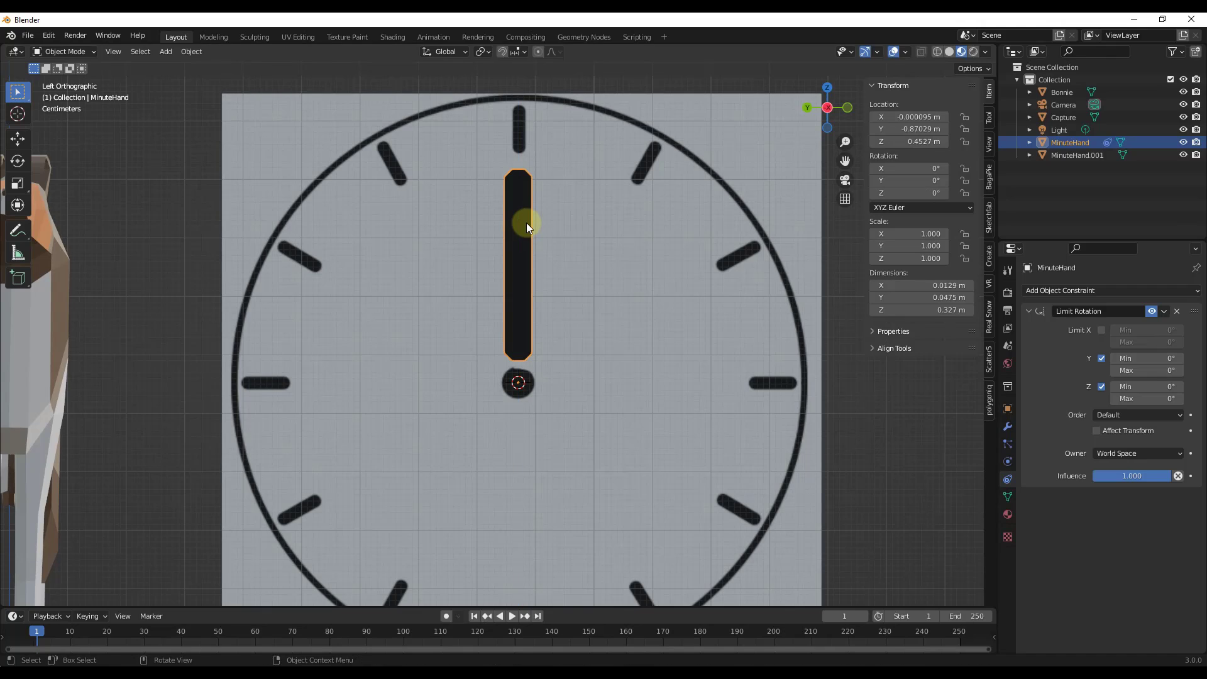
pyautogui.press('c')
pyautogui.rightClick(574, 201)
# - Give the shorter hand a Limit Rotation constraint locking Y and Z, and test-rotate it
pyautogui.click(529, 292)
pyautogui.click(1059, 290)
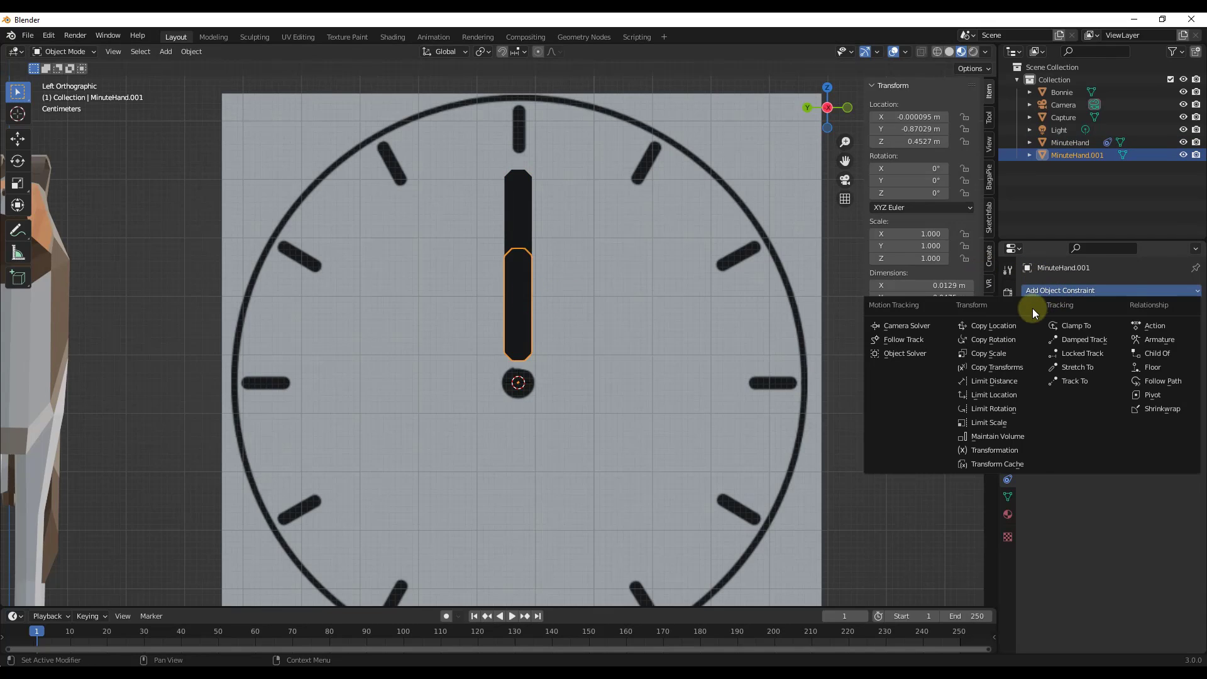
pyautogui.click(1000, 408)
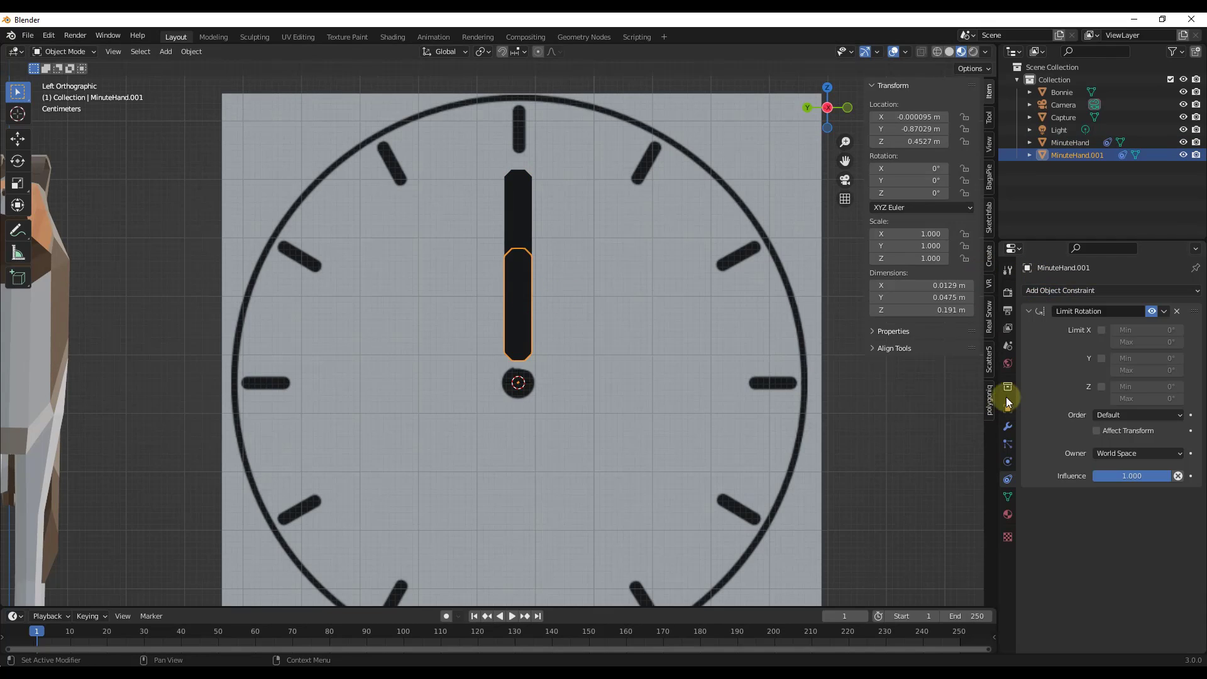
pyautogui.click(1101, 359)
pyautogui.click(1100, 387)
pyautogui.press('r')
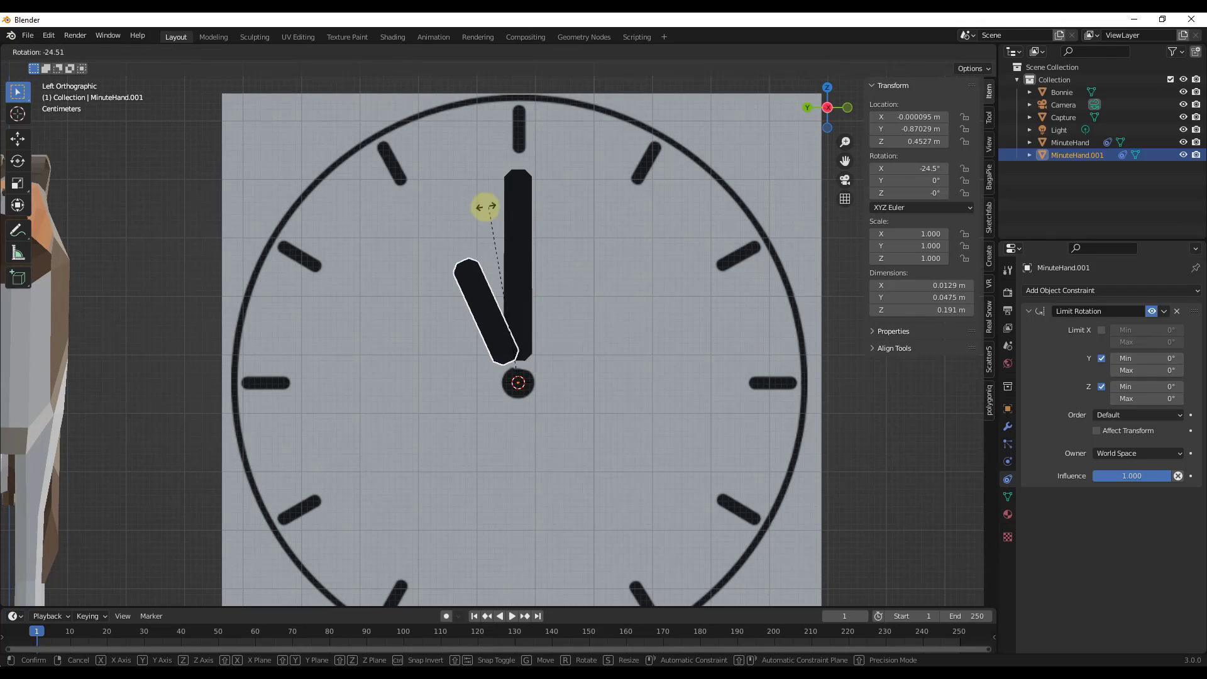
pyautogui.press('0')
pyautogui.press('Return')
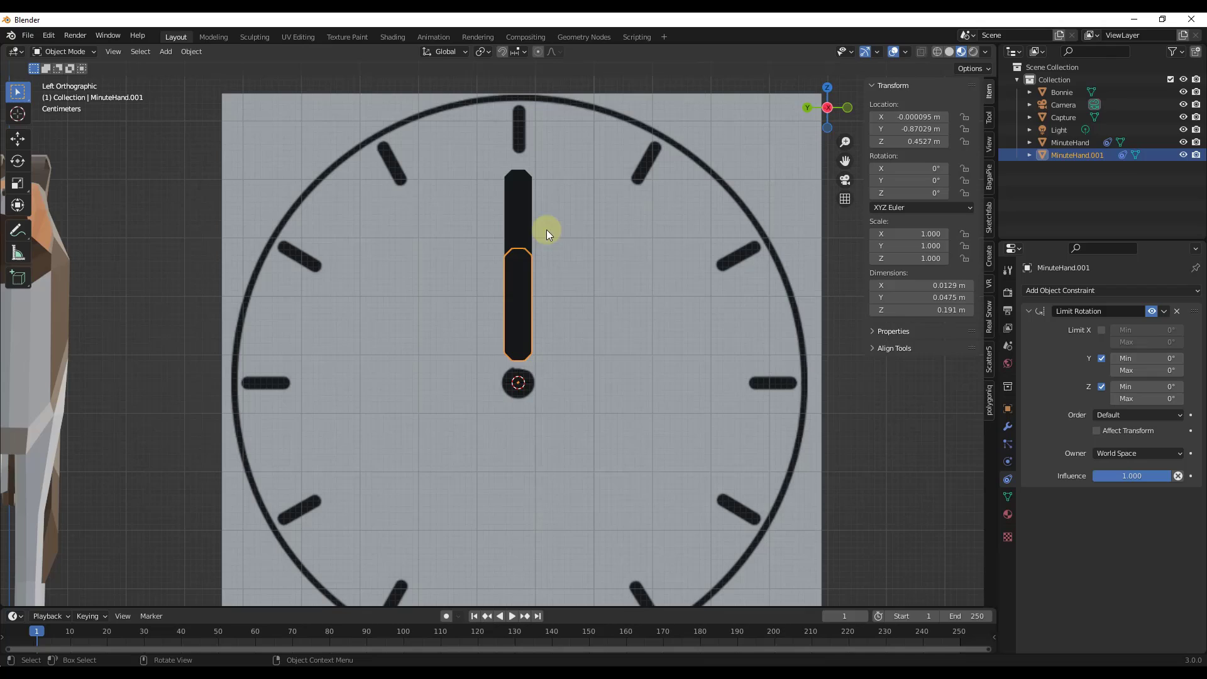
# - Rename MinuteHand.001 to HourHand in the Outliner
pyautogui.click(516, 214)
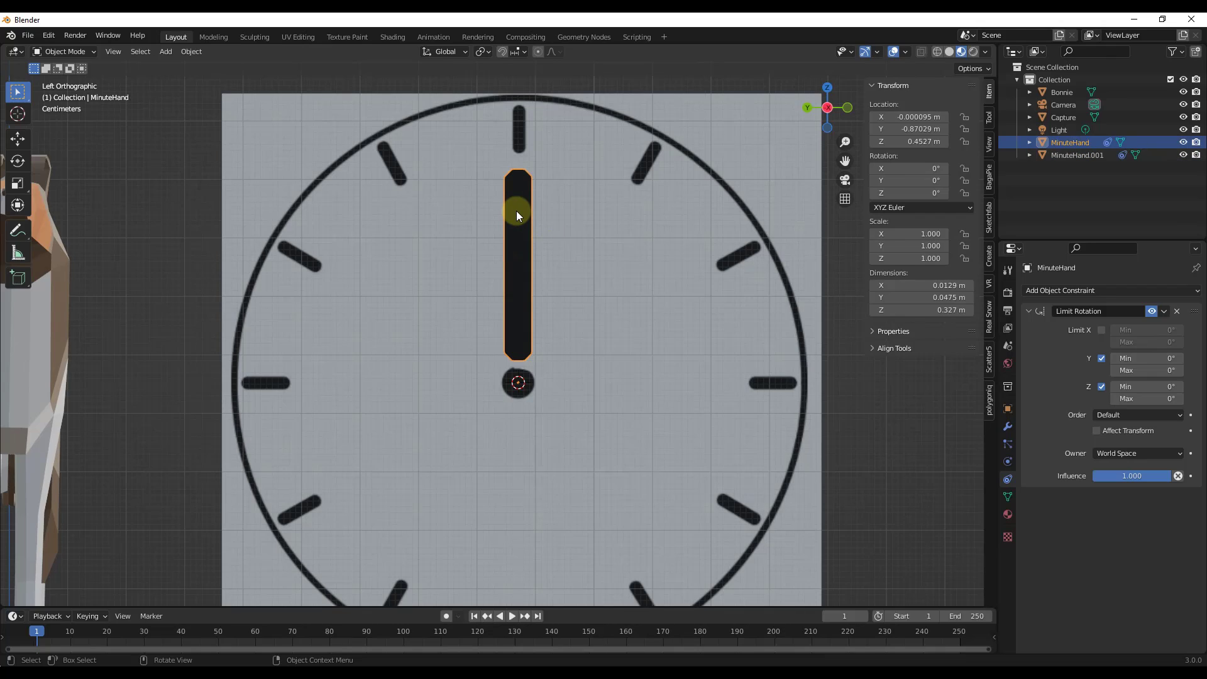
pyautogui.click(511, 280)
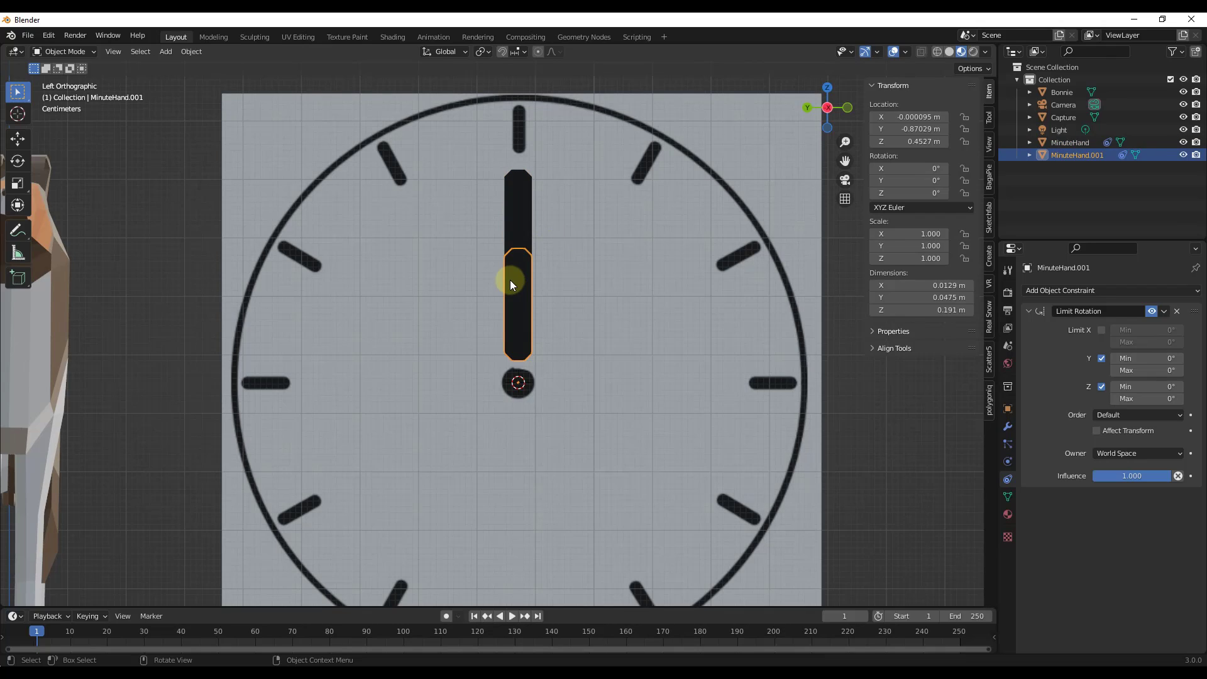
pyautogui.doubleClick(1065, 154)
pyautogui.write('HourHand')
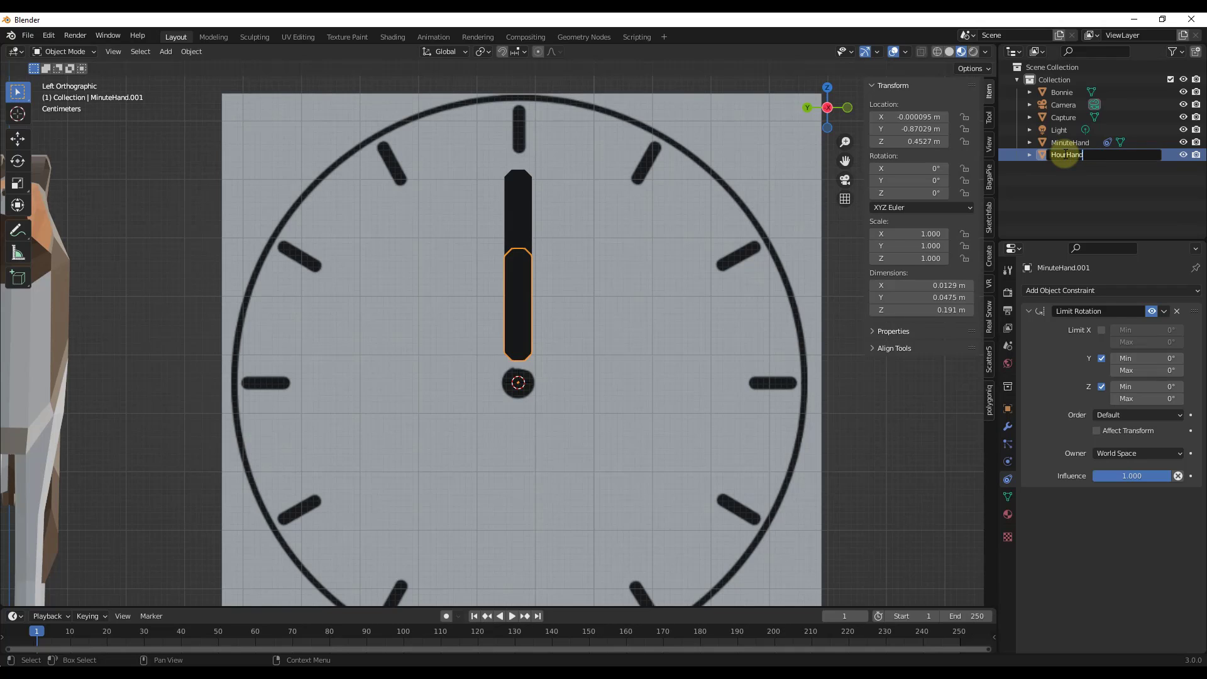
pyautogui.press('Return')
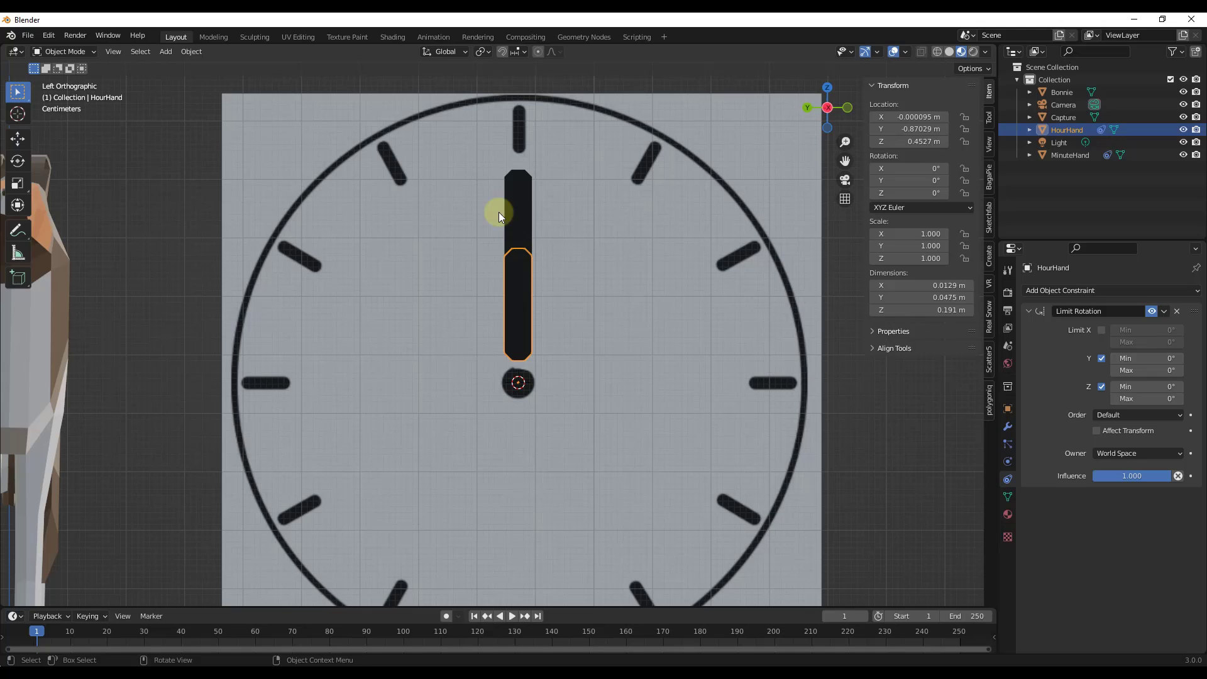
# - Add a driver to HourHand's Rotation X field in the N panel
pyautogui.click(511, 200)
pyautogui.click(513, 304)
pyautogui.moveTo(889, 168)
pyautogui.mouseDown()
pyautogui.moveTo(1079, 174)
pyautogui.moveTo(635, 164)
pyautogui.moveTo(933, 169)
pyautogui.moveTo(911, 194)
pyautogui.moveTo(879, 194)
pyautogui.moveTo(892, 167)
pyautogui.mouseUp()
pyautogui.rightClick(892, 168)
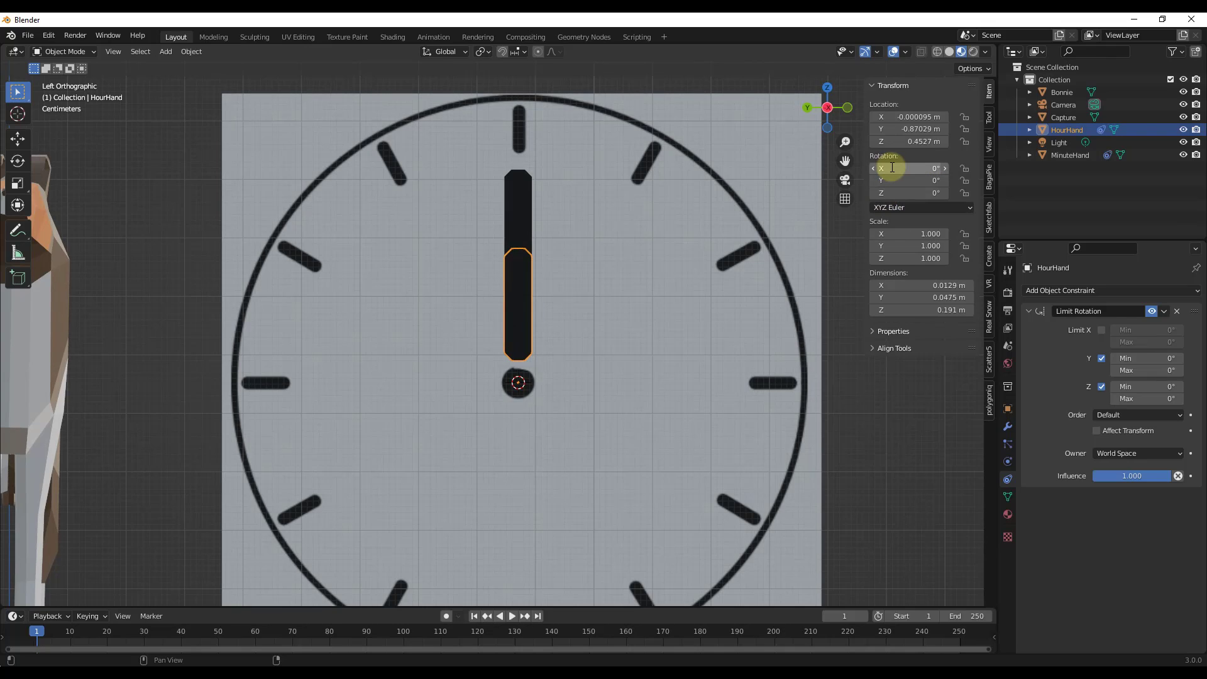
pyautogui.rightClick(892, 167)
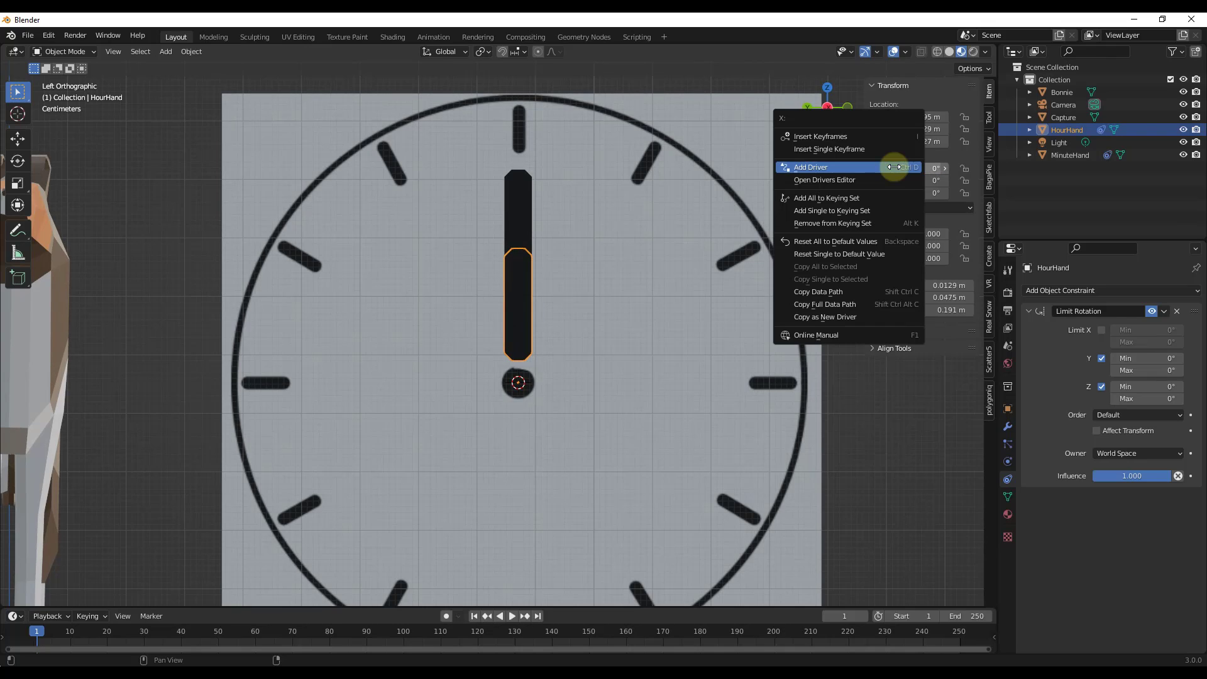
pyautogui.click(859, 166)
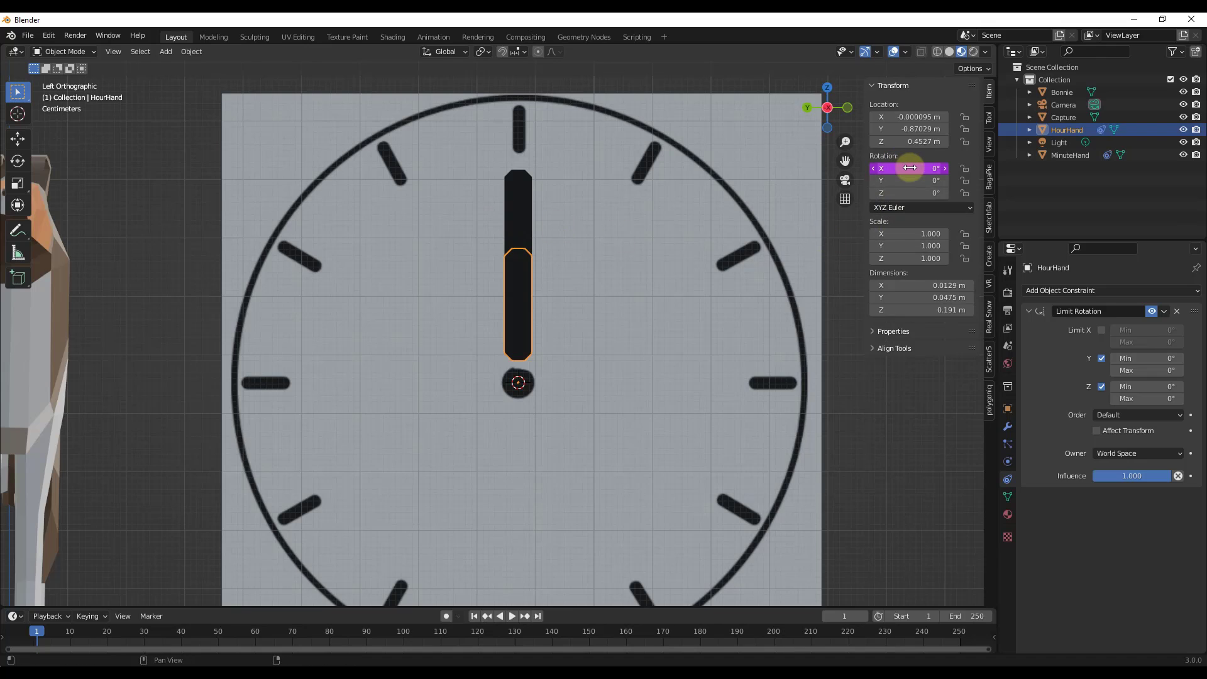
# - In the driver editor, set the variable's object to MinuteHand and its type to X Rotation
pyautogui.rightClick(910, 168)
pyautogui.click(840, 209)
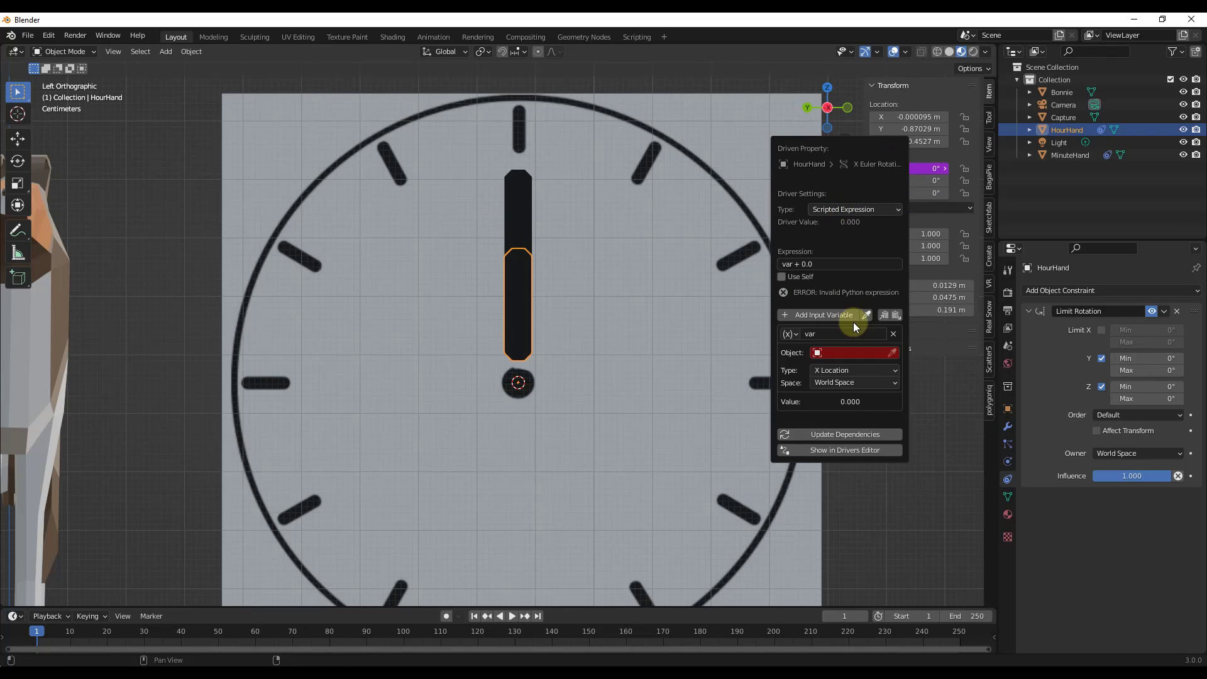
pyautogui.click(856, 352)
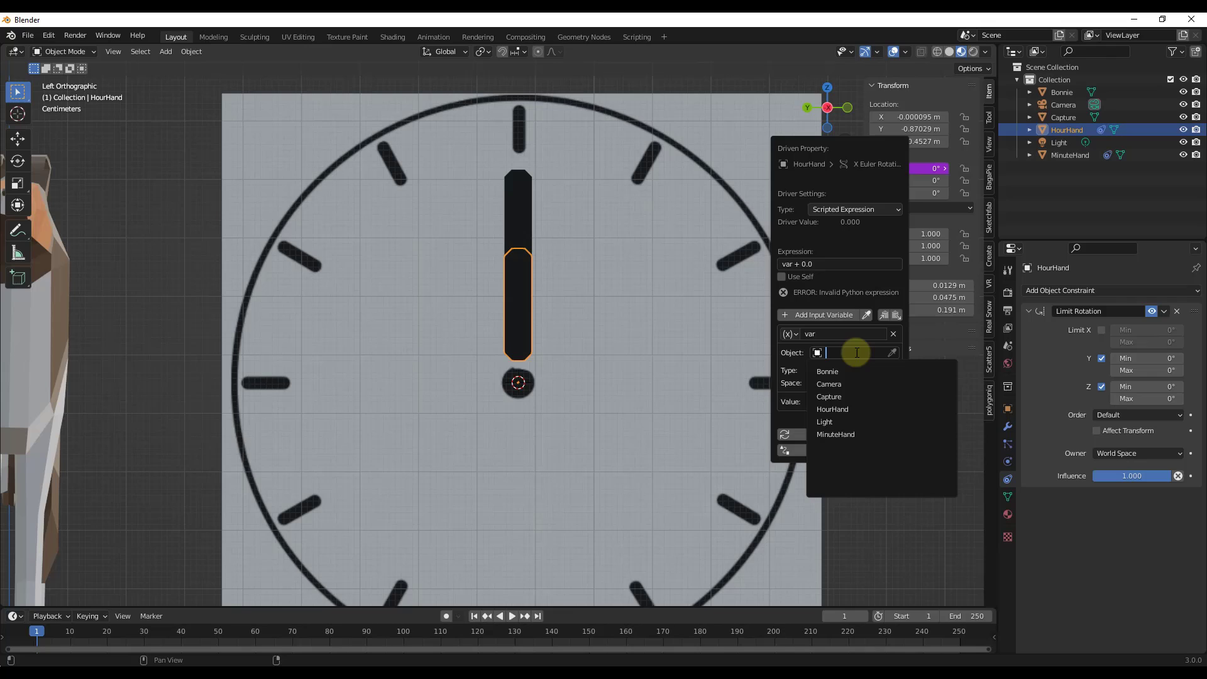
pyautogui.click(836, 434)
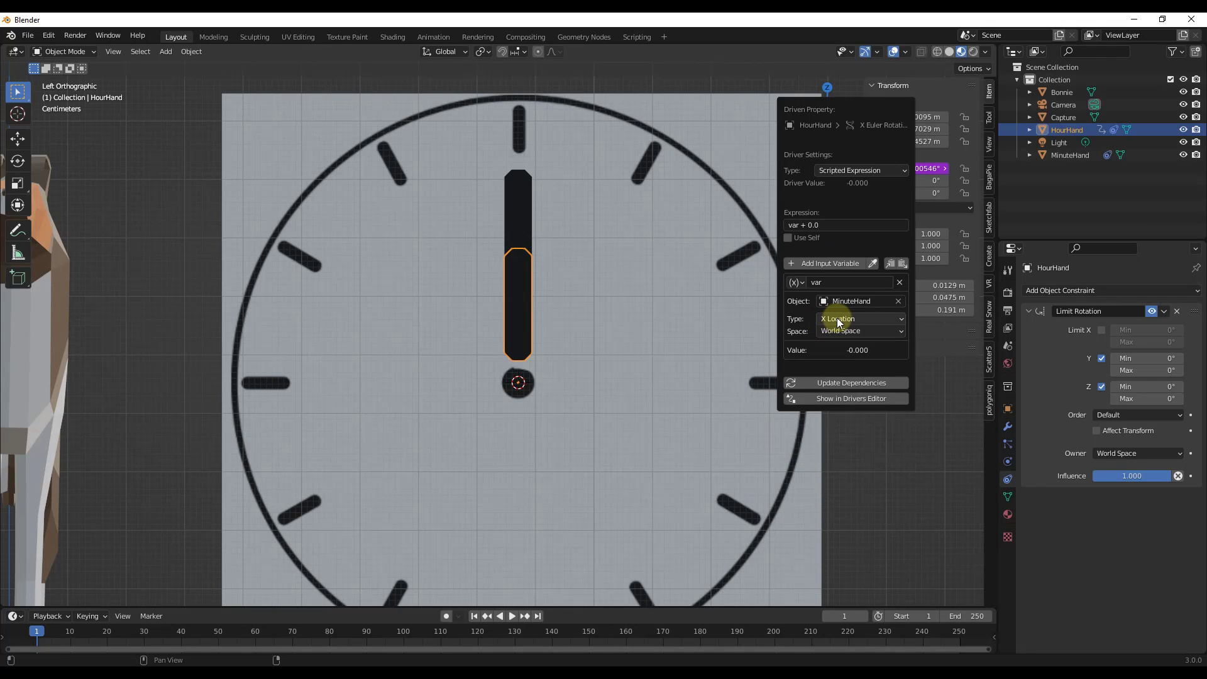
pyautogui.click(836, 318)
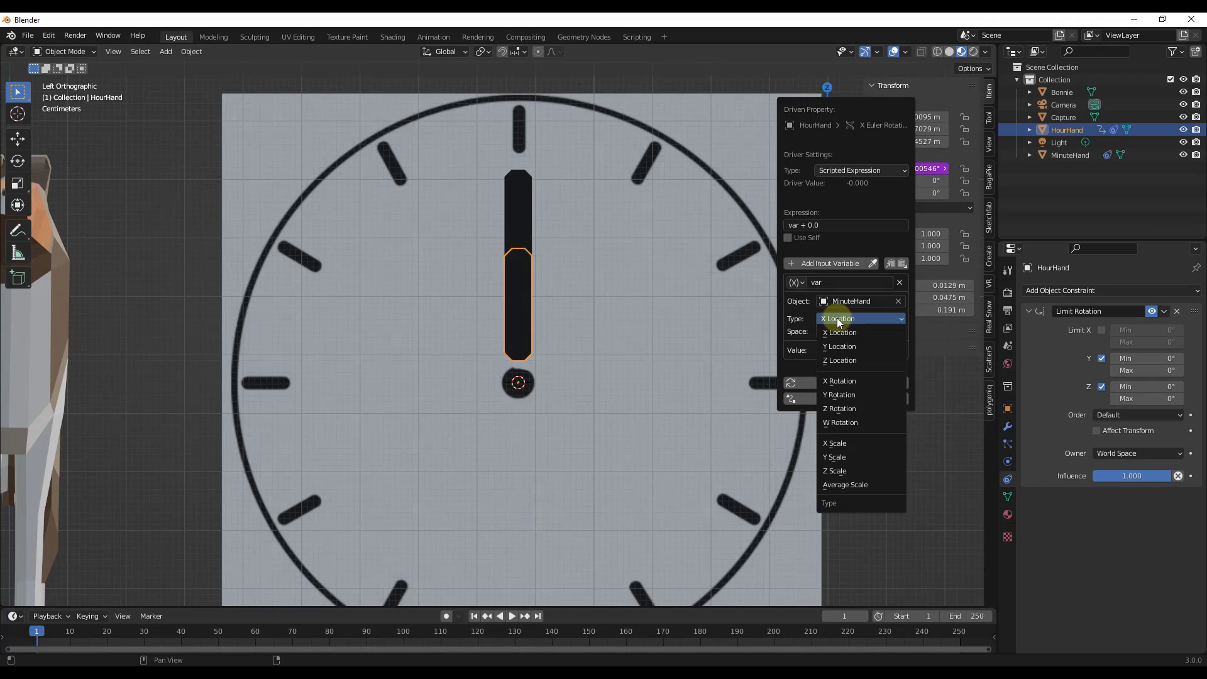
pyautogui.click(846, 382)
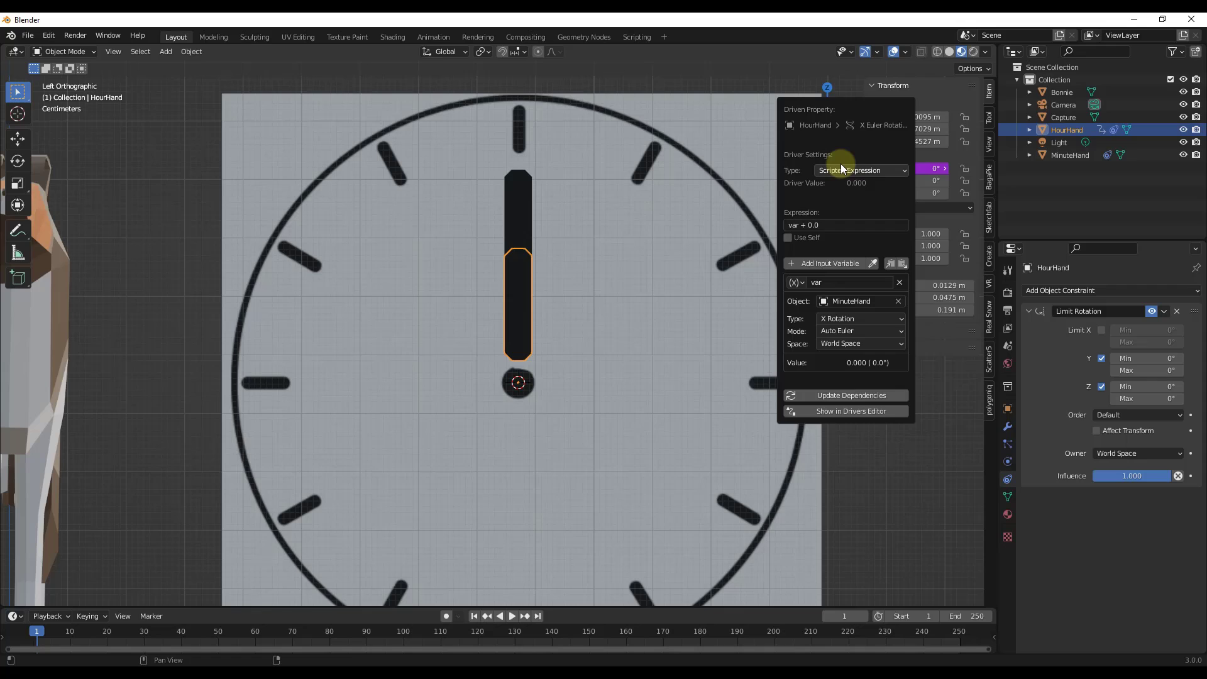
pyautogui.click(527, 217)
pyautogui.press('r')
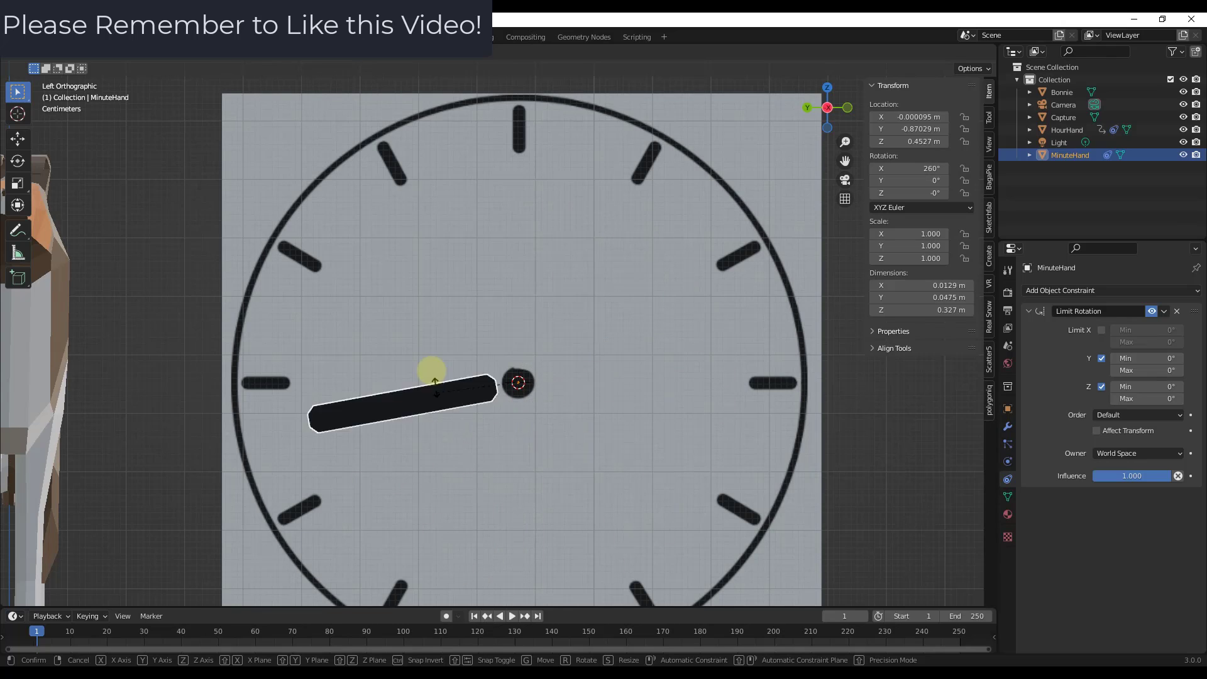
pyautogui.rightClick(588, 420)
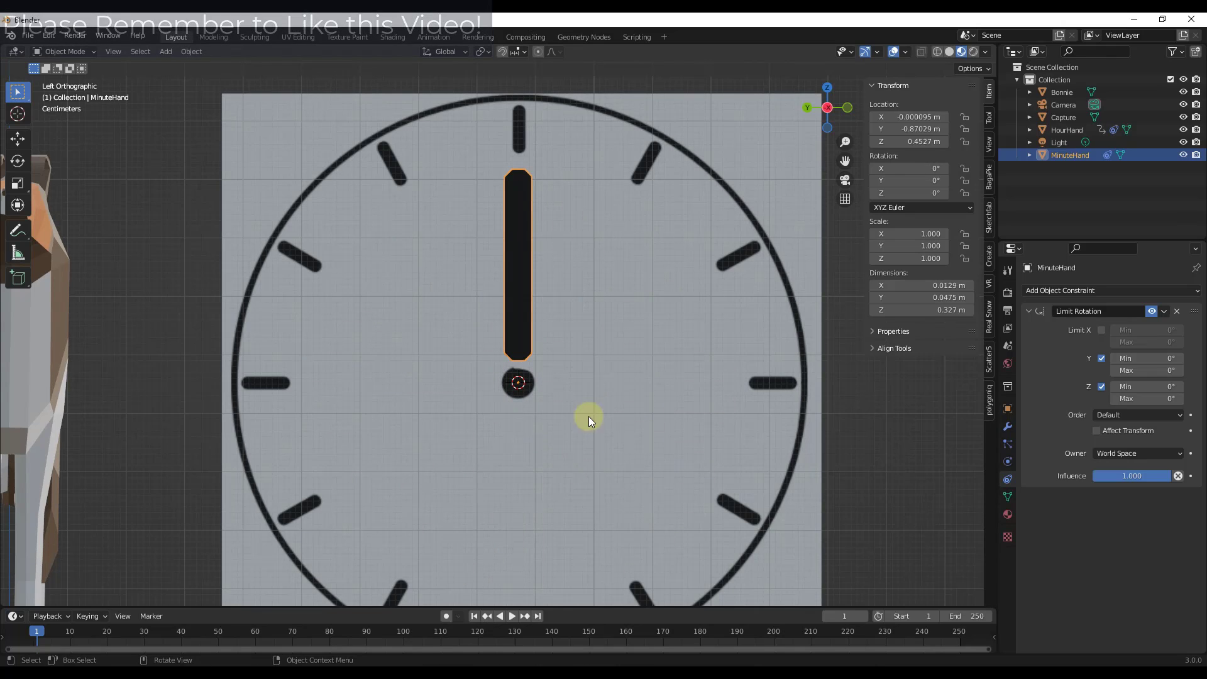
# - Edit the HourHand X-rotation driver, replacing '+ 0.0' with '/12', and update dependencies
pyautogui.click(515, 308)
pyautogui.rightClick(919, 165)
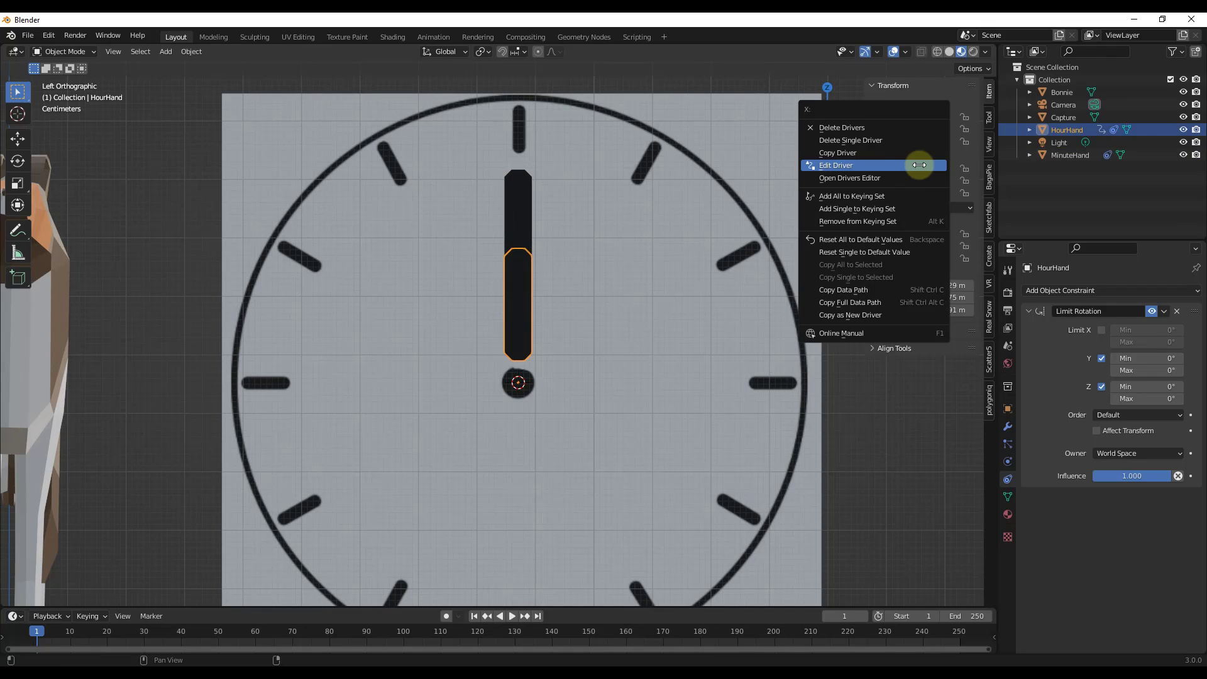
pyautogui.click(853, 168)
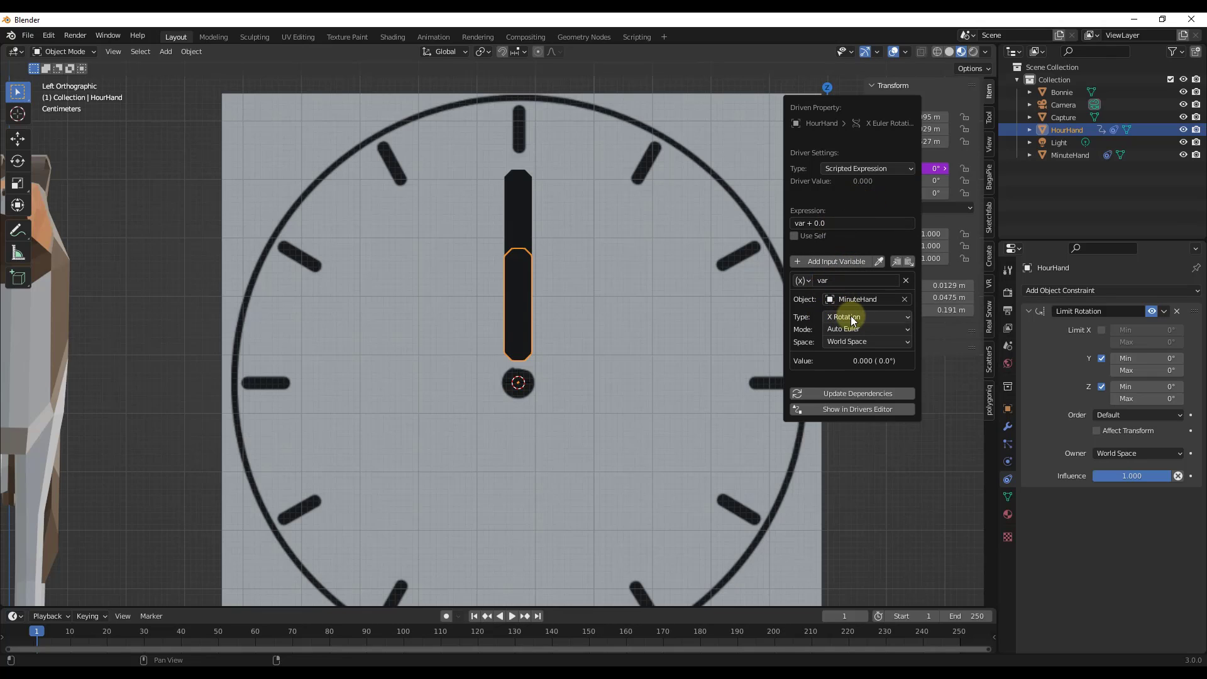
pyautogui.click(825, 225)
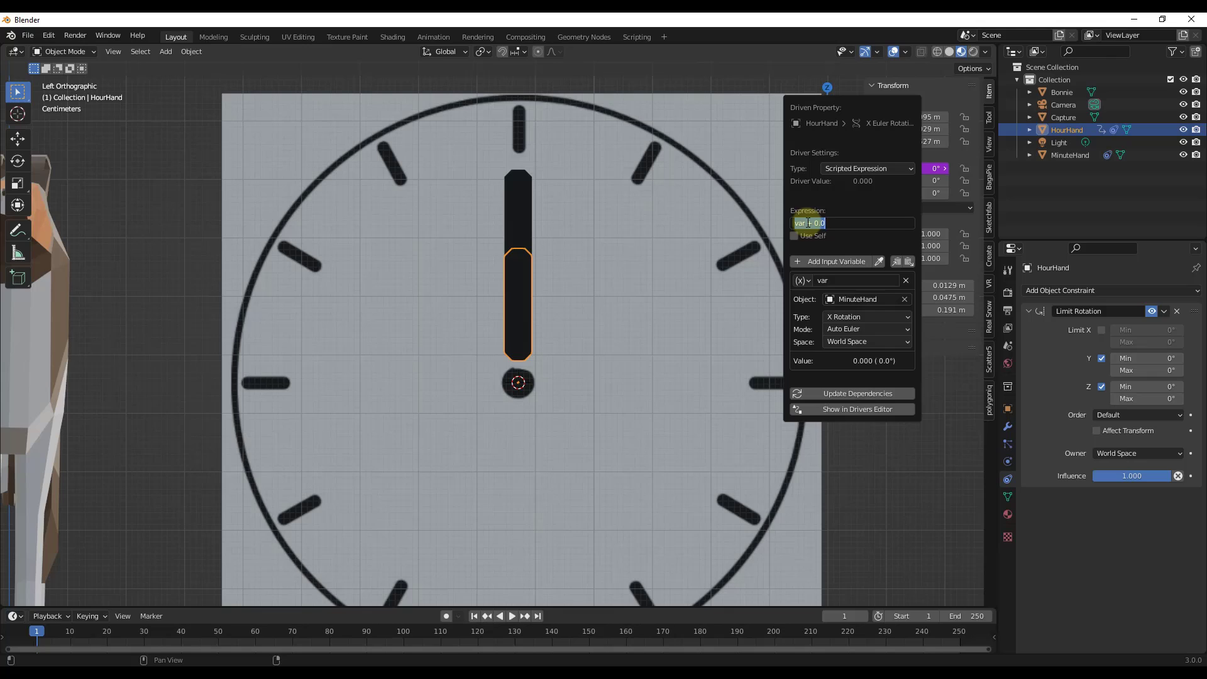
pyautogui.moveTo(808, 224); pyautogui.dragTo(840, 223)
pyautogui.write('/12')
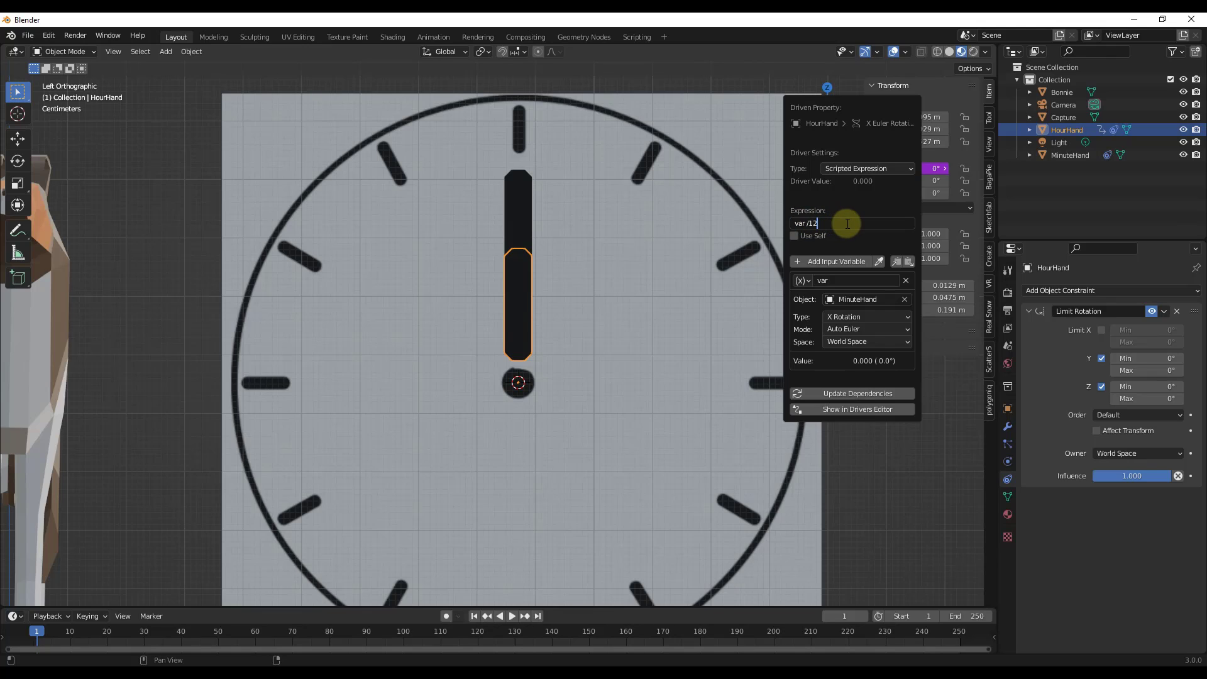
pyautogui.press('Return')
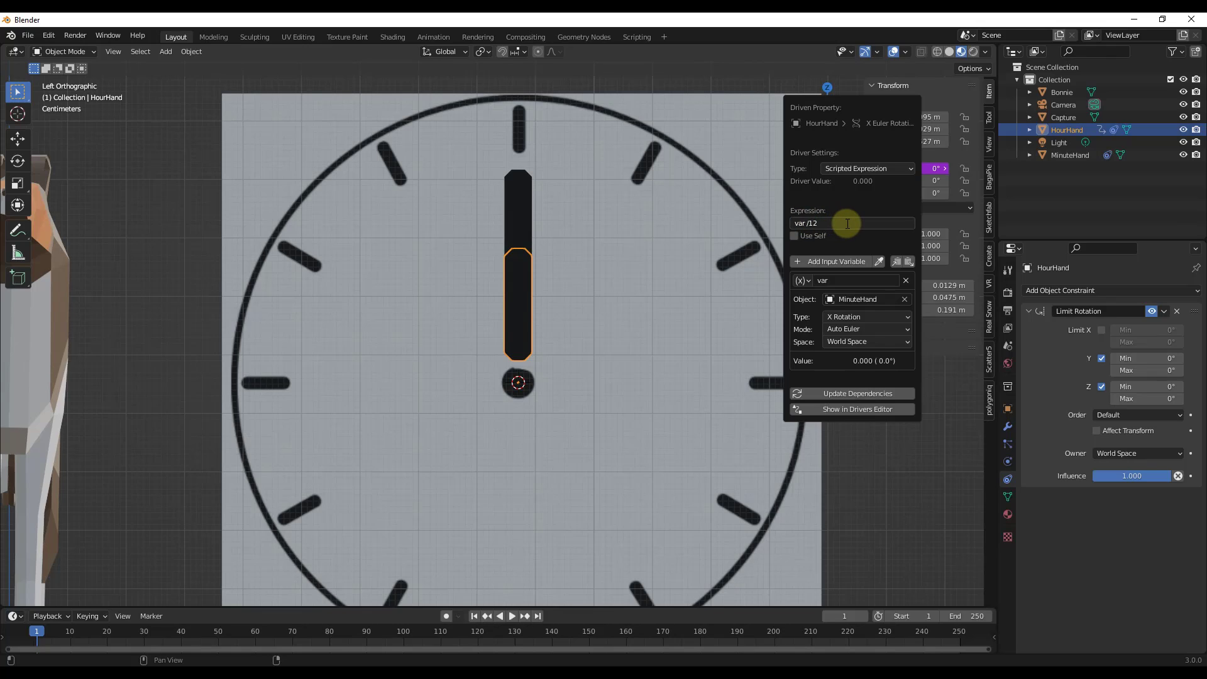
pyautogui.click(862, 391)
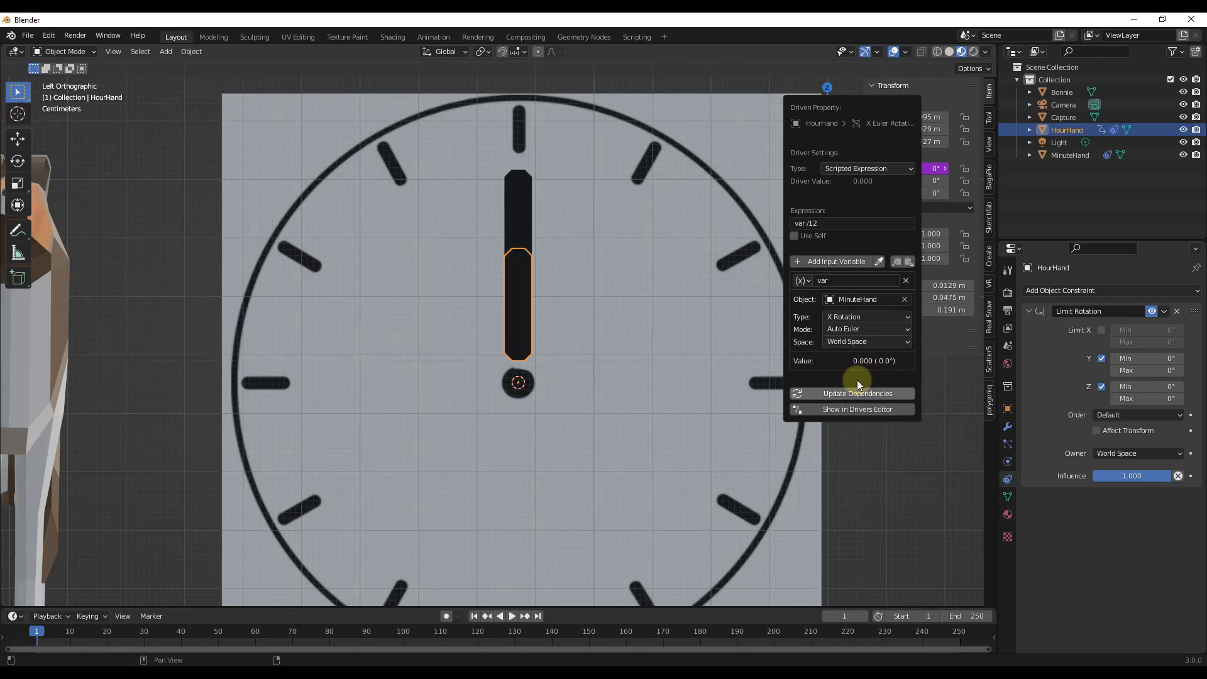
# - Rotate the minute hand two full 360° turns by hand, watching the hour hand follow
pyautogui.click(507, 208)
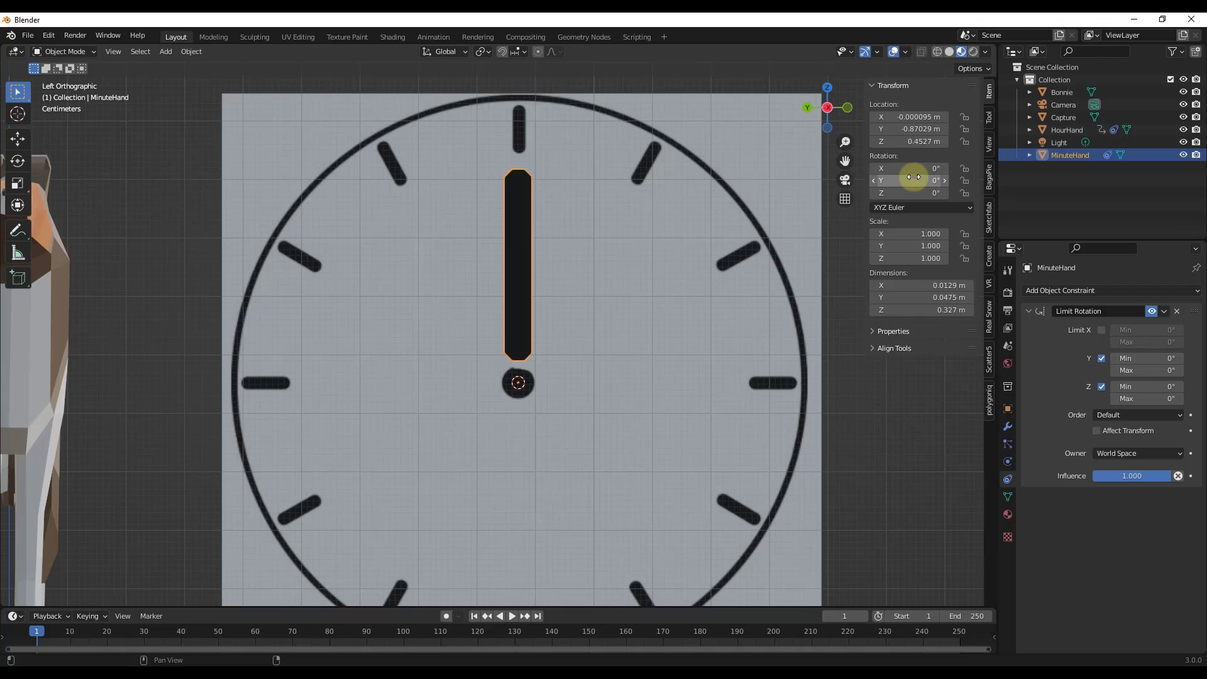
pyautogui.click(510, 291)
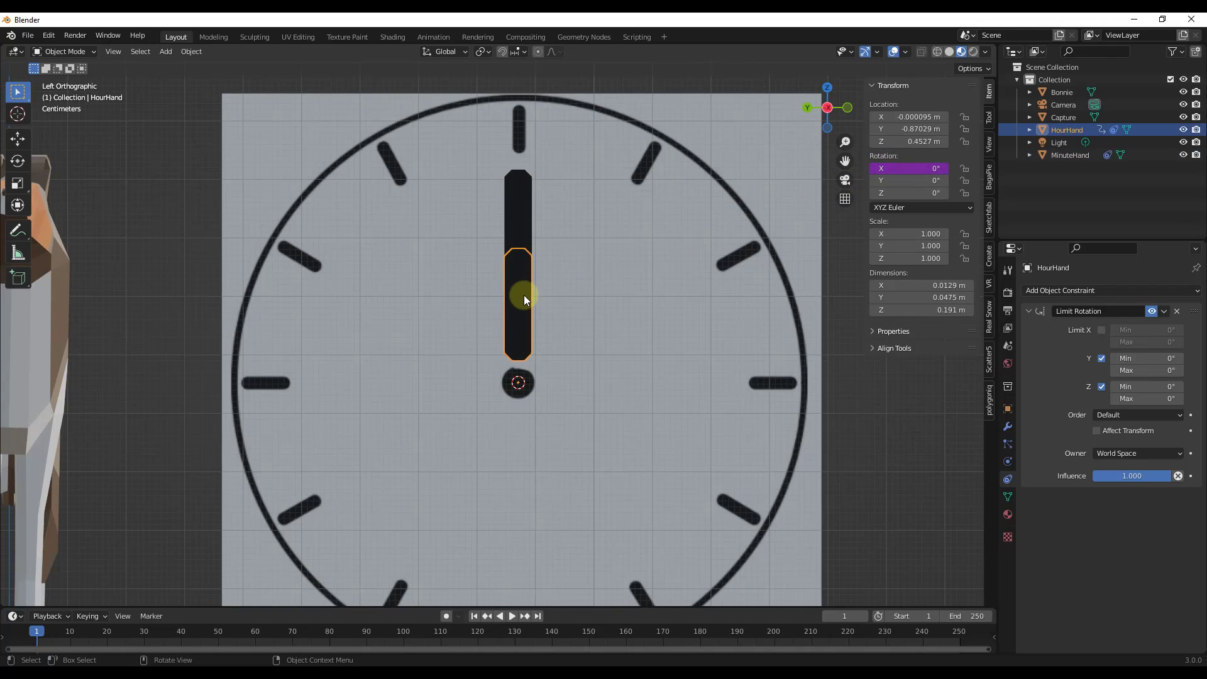
pyautogui.click(519, 220)
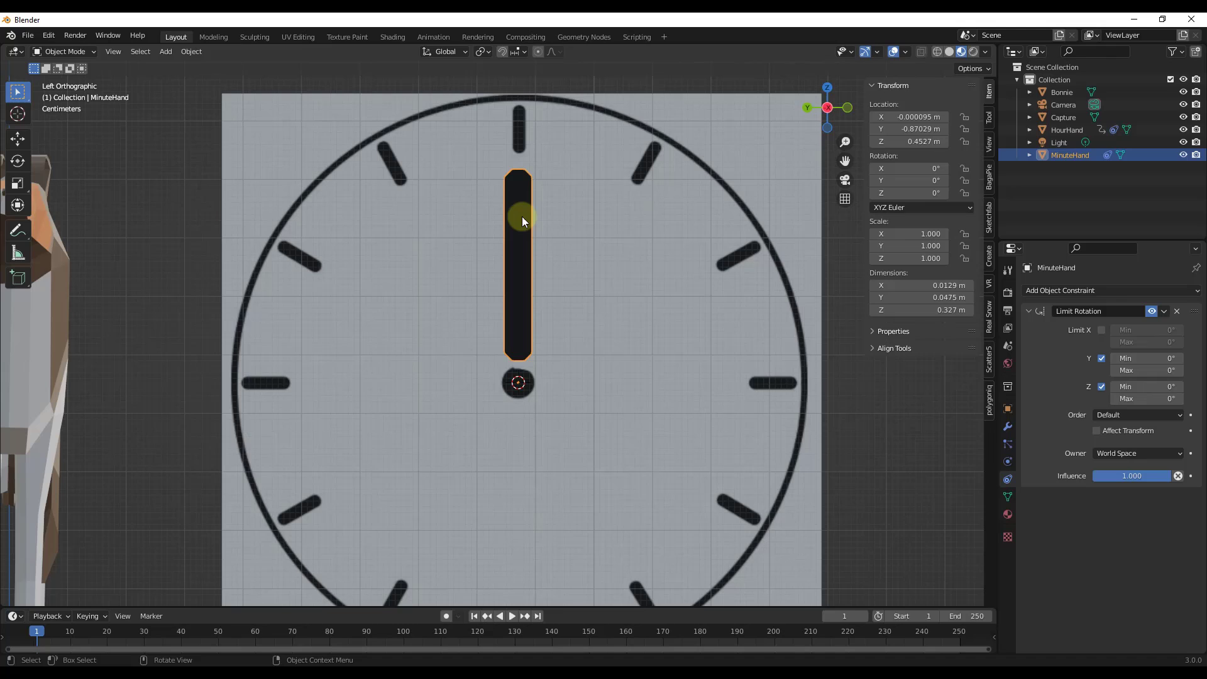
pyautogui.press('r')
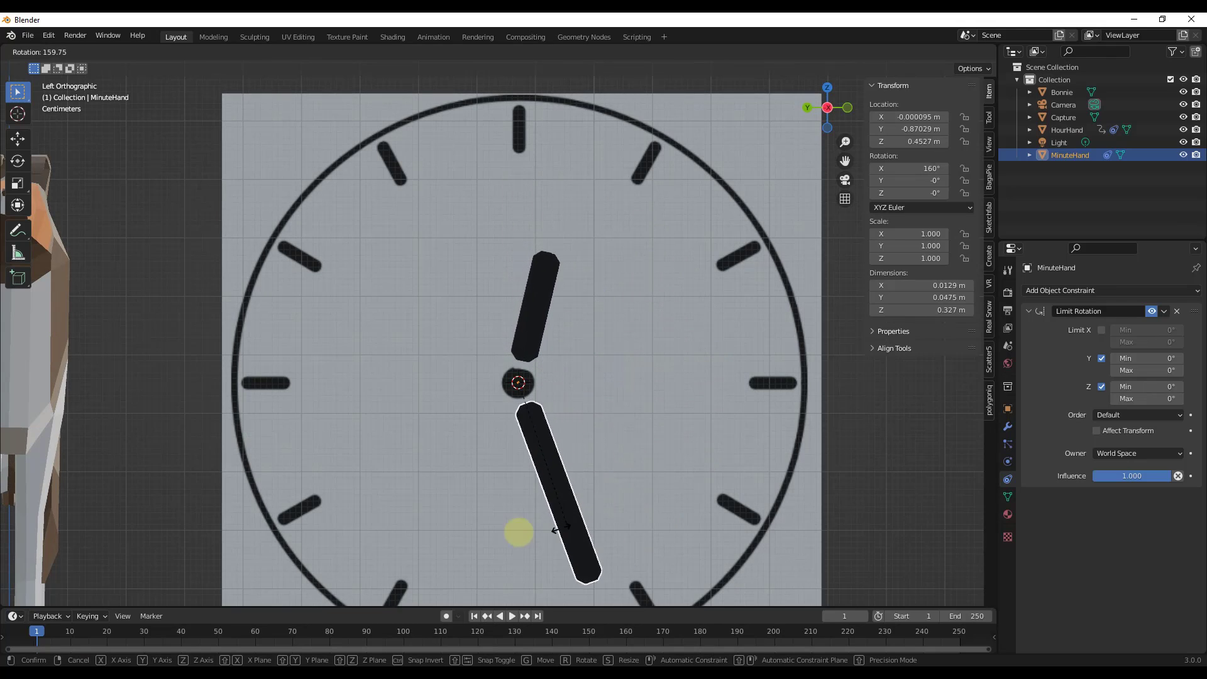
pyautogui.click(530, 124)
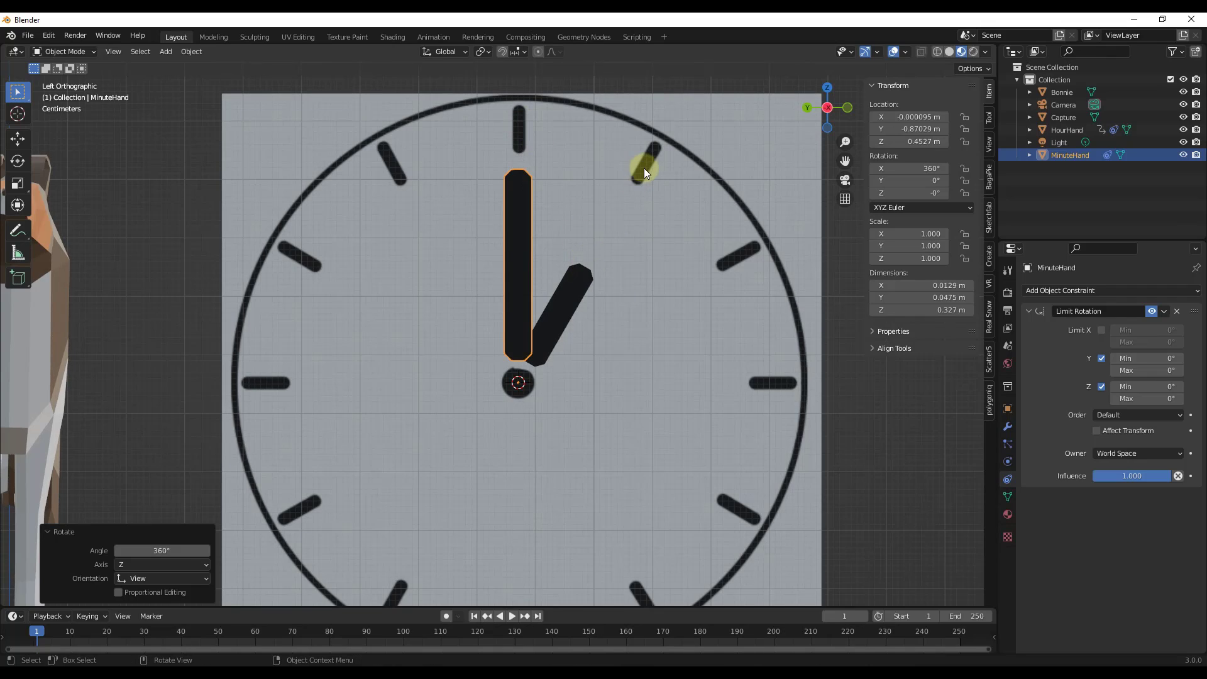
pyautogui.press('r')
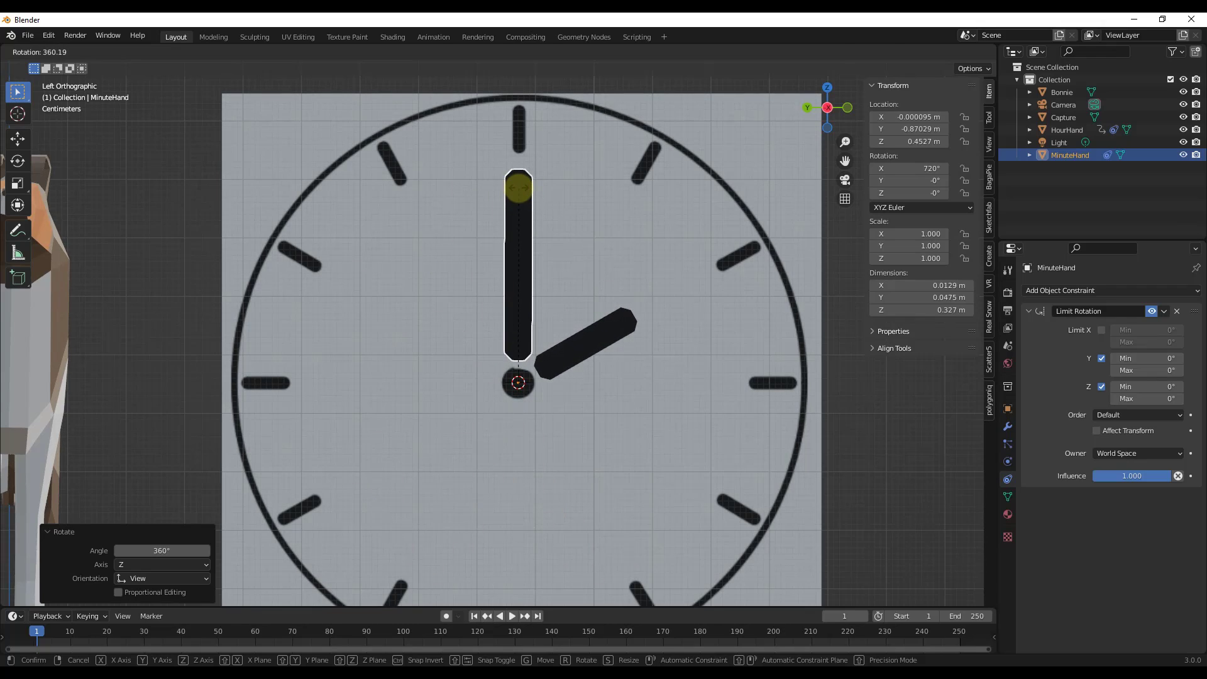
pyautogui.click(518, 188)
# - Set the minute hand's X rotation to 5*360 (1800°), moving the hour hand to five o'clock
pyautogui.click(905, 168)
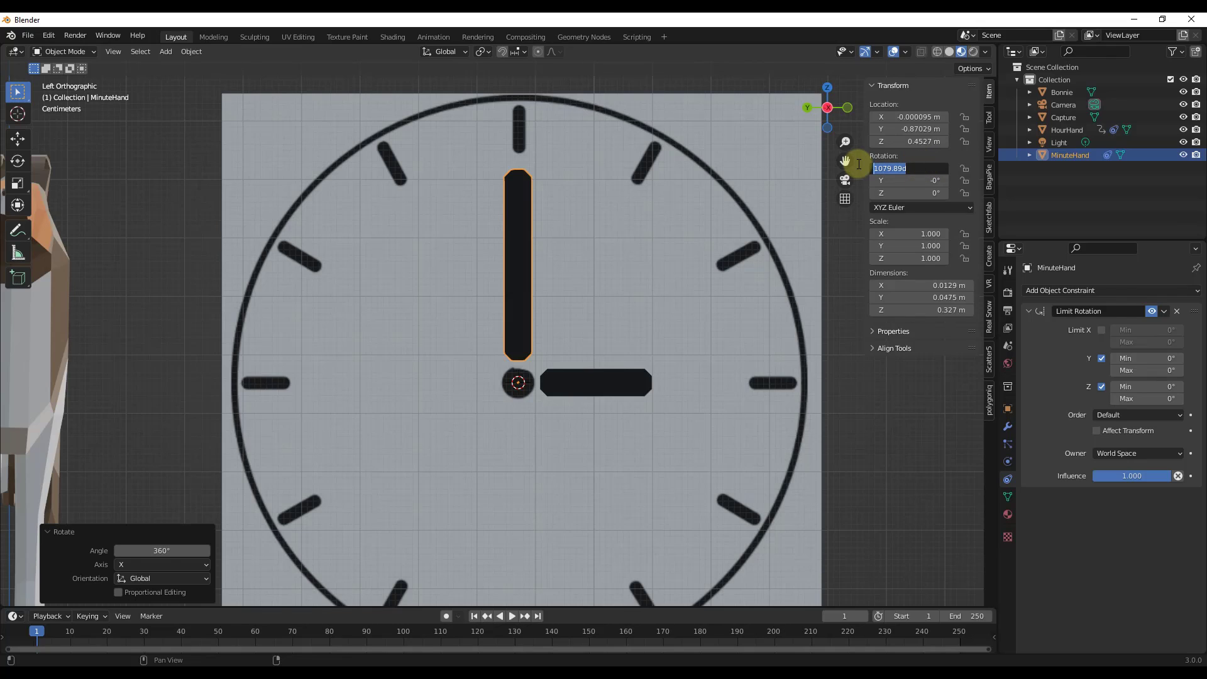
pyautogui.write('5*360')
pyautogui.press('Return')
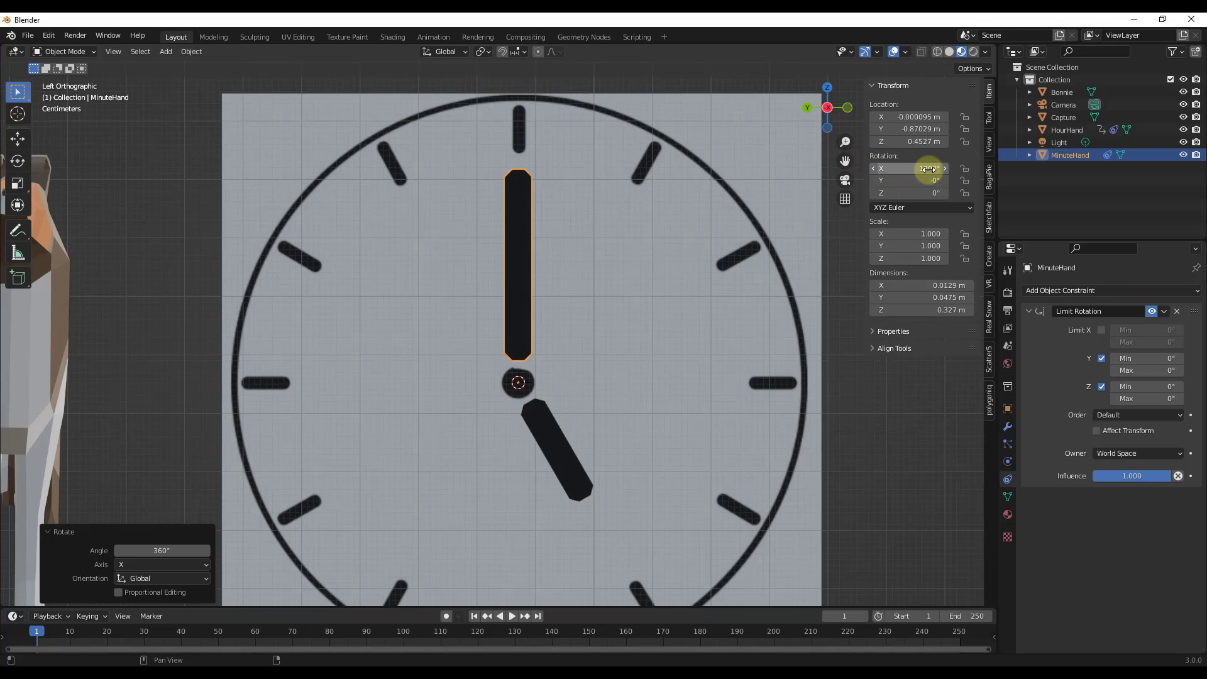
pyautogui.scroll(-2, 575, 306)
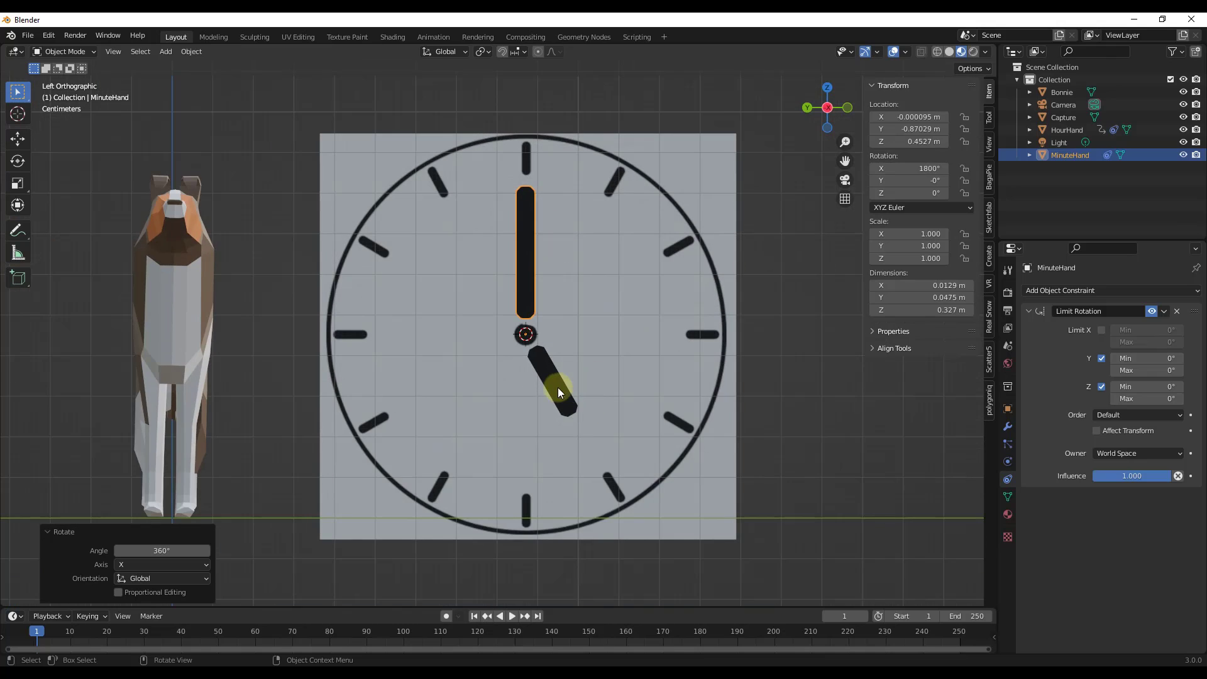
pyautogui.scroll(2, 571, 221)
pyautogui.press('r')
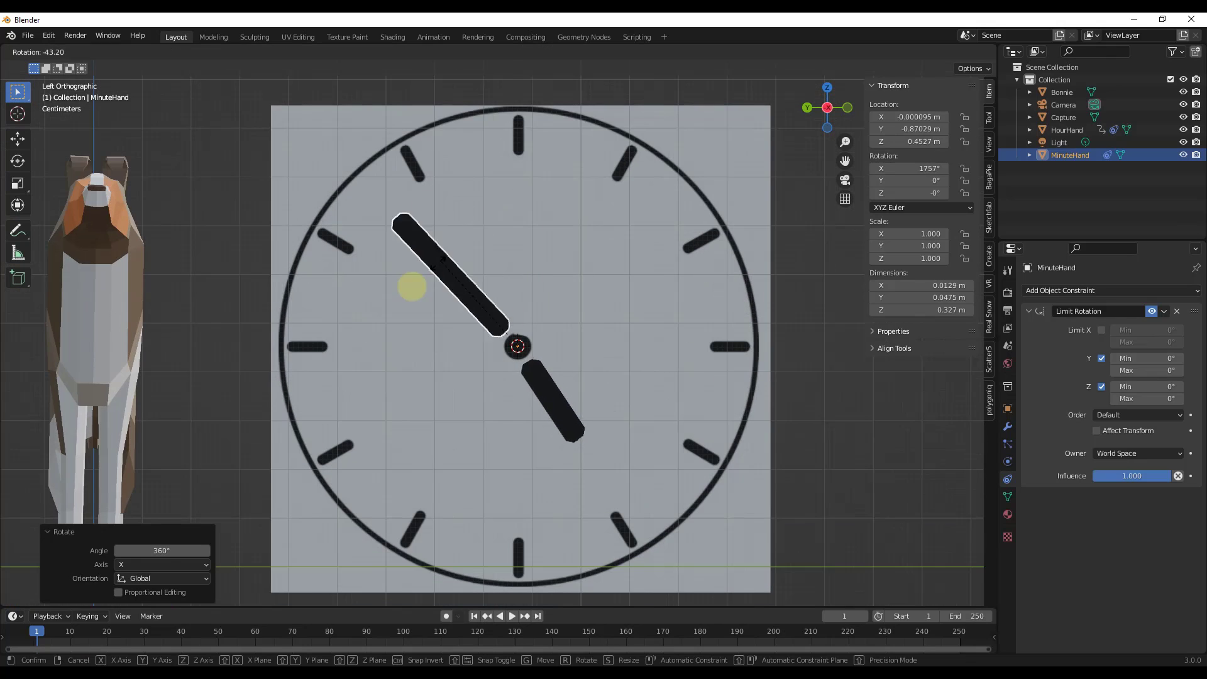